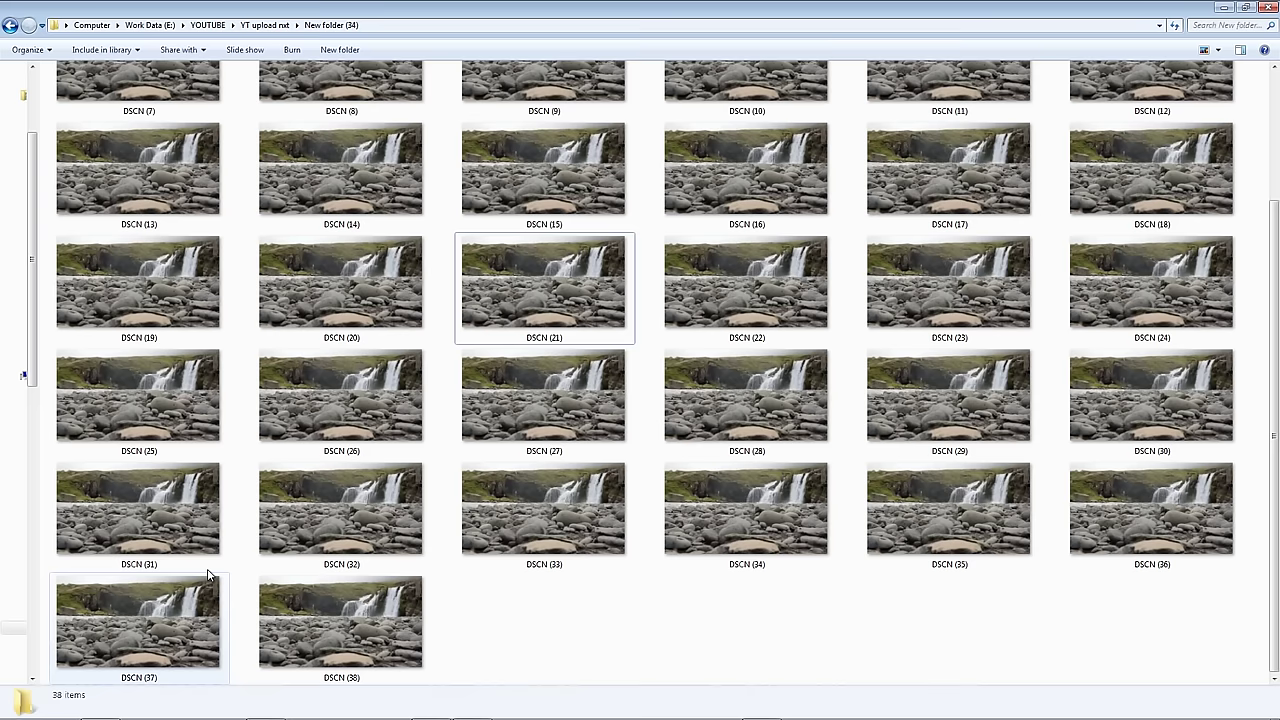
scroll(500, 360, "up", 2)
left_click(178, 137)
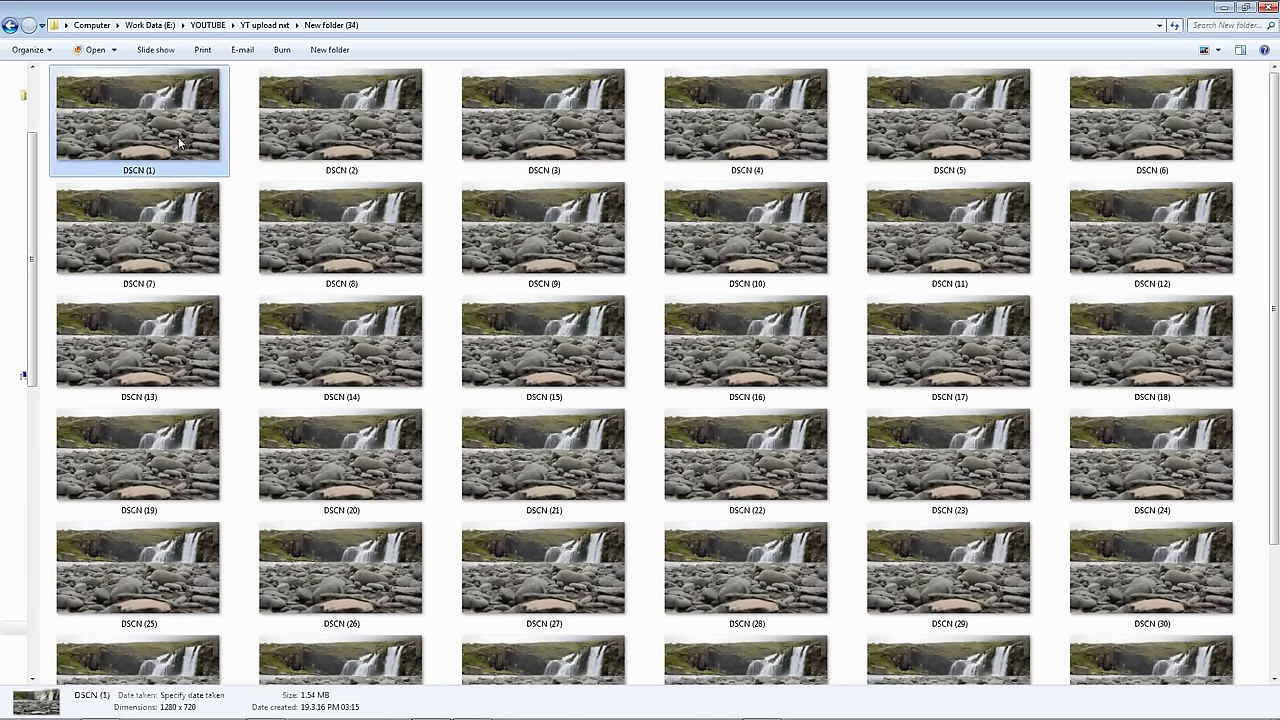
double_click(178, 137)
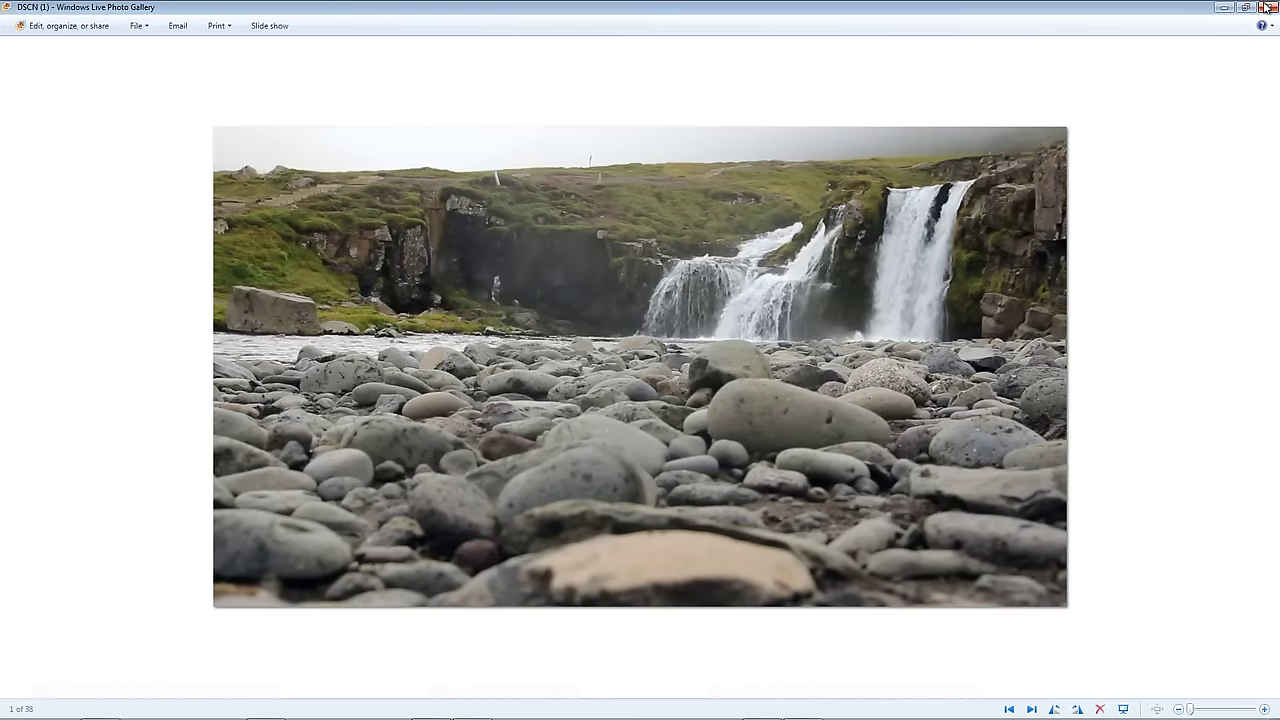
left_click(1266, 7)
left_click(612, 462)
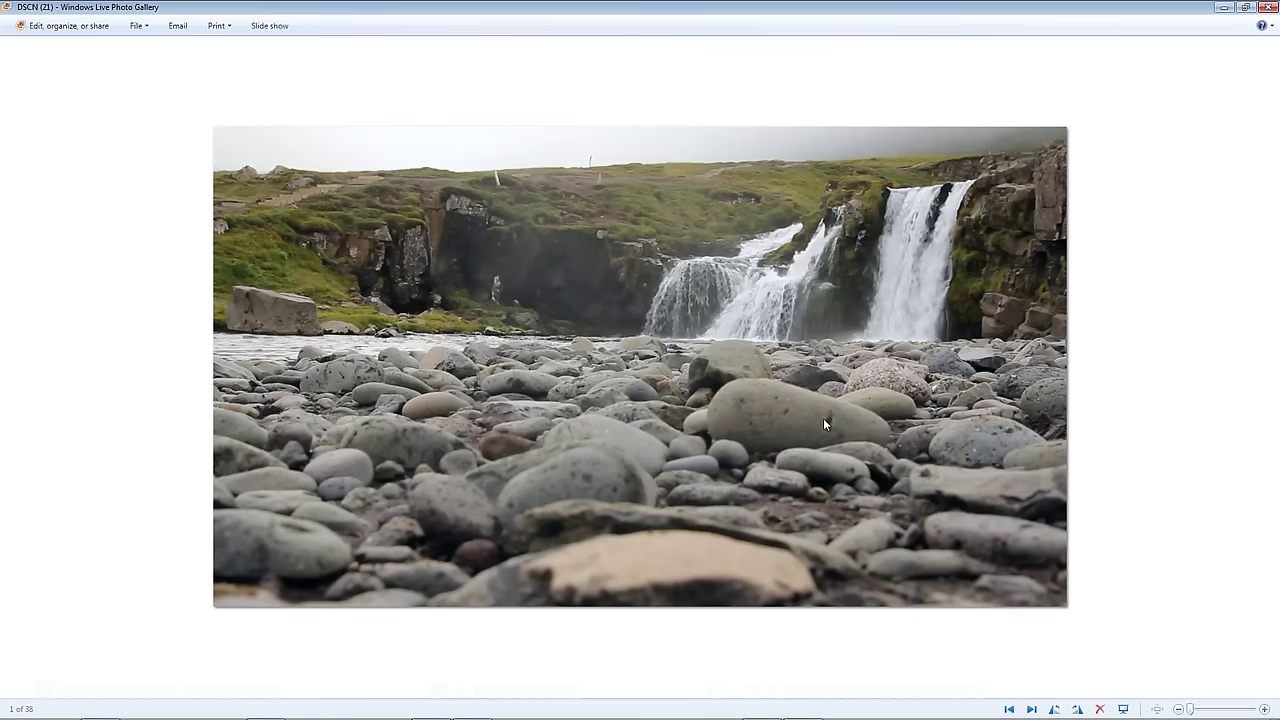
left_click(1266, 7)
double_click(820, 468)
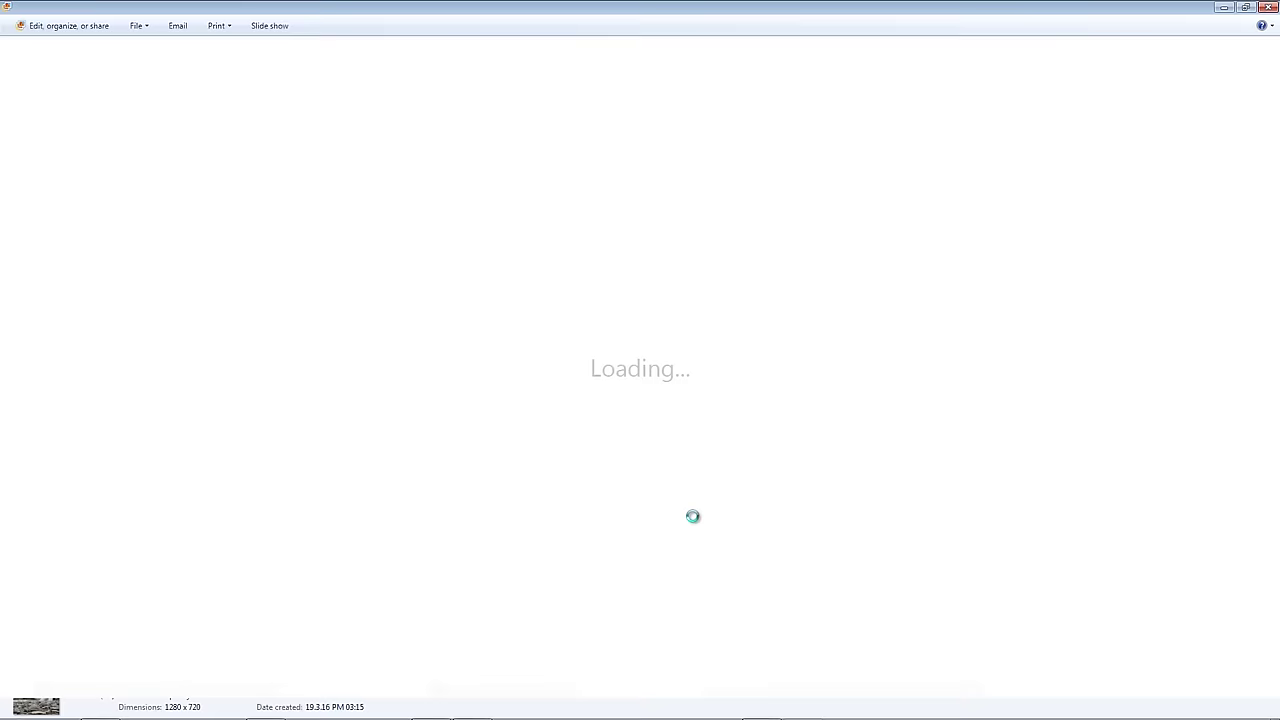
left_click(1266, 7)
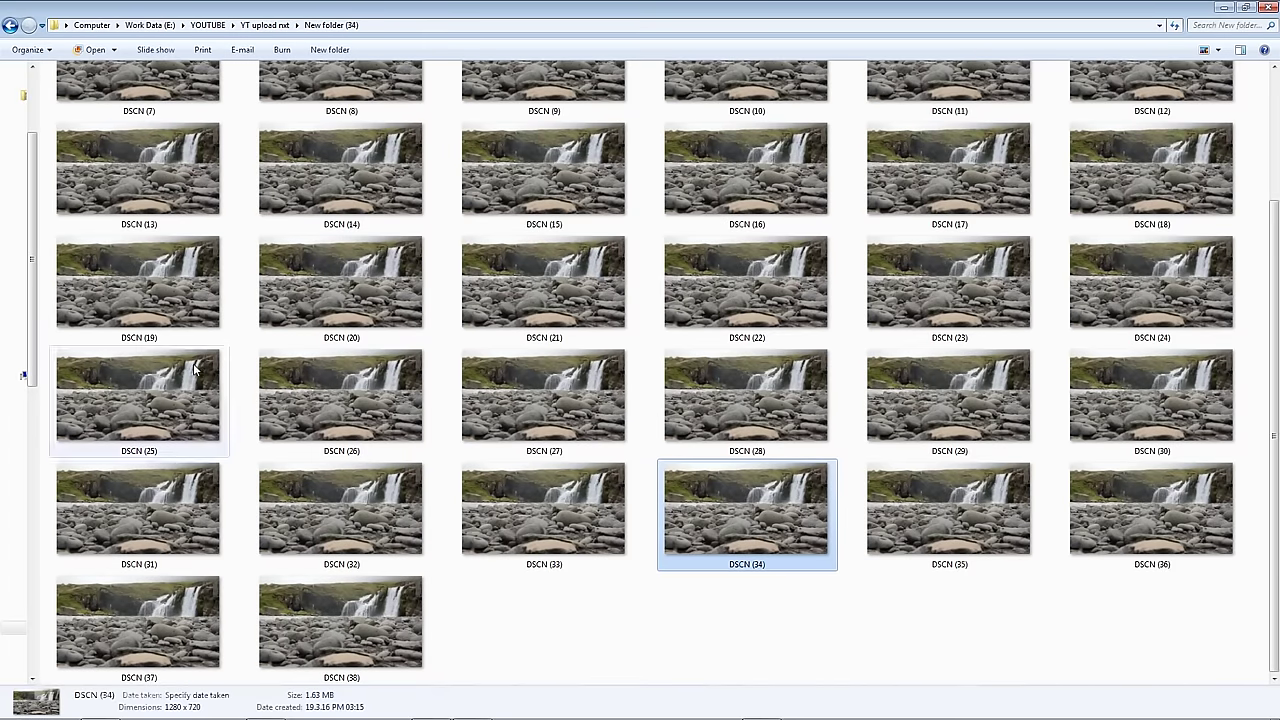
double_click(964, 165)
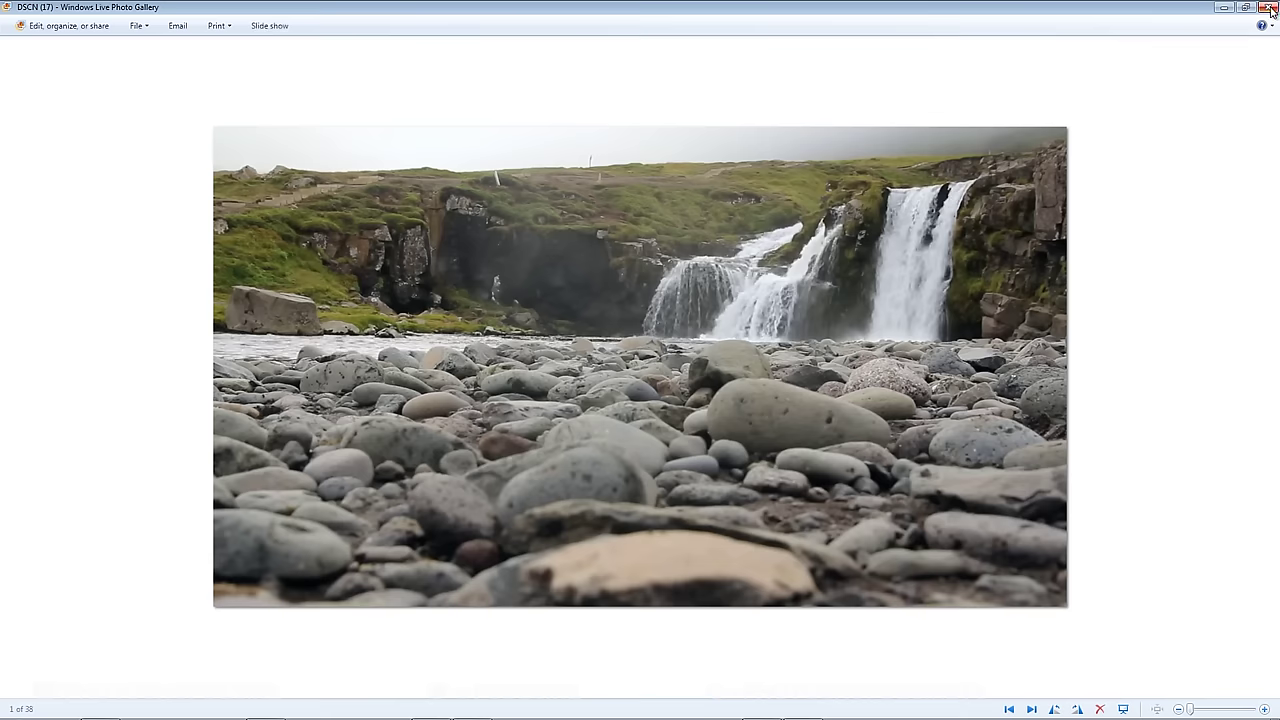
left_click(1266, 7)
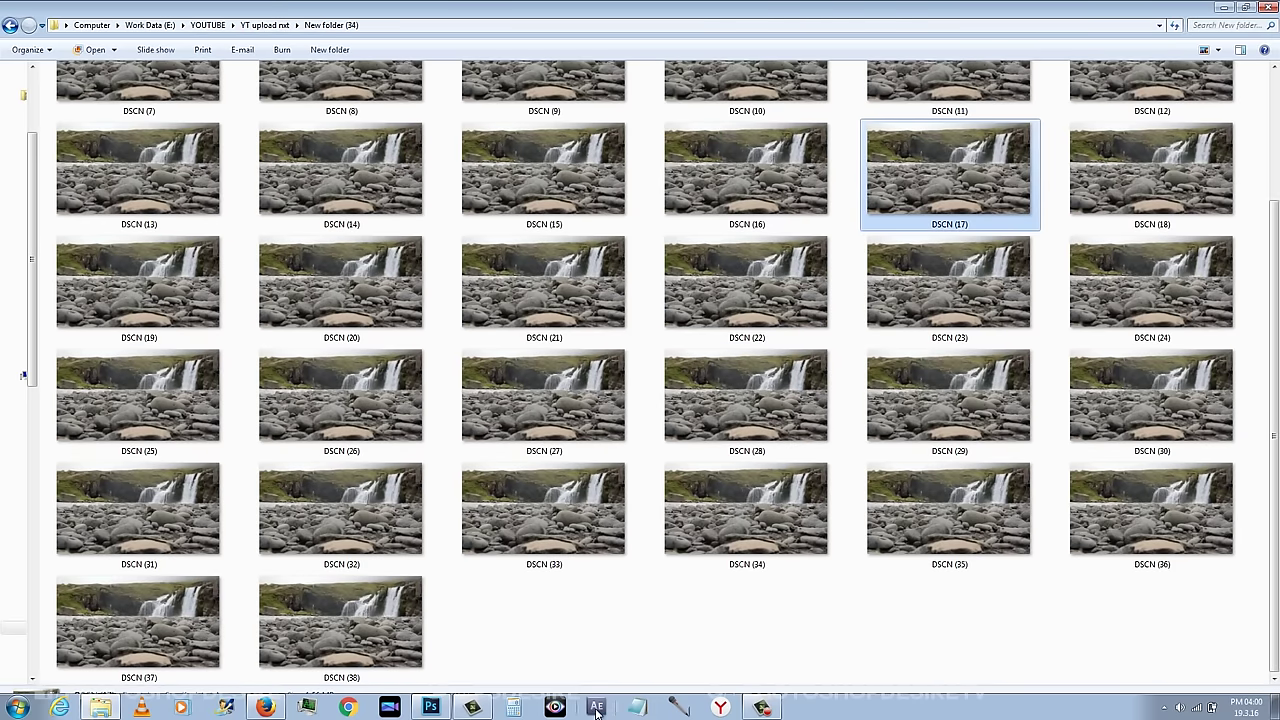
Compute 1/15 × 38 in Calculator, giving about 2.53 seconds of total exposure
left_click(513, 707)
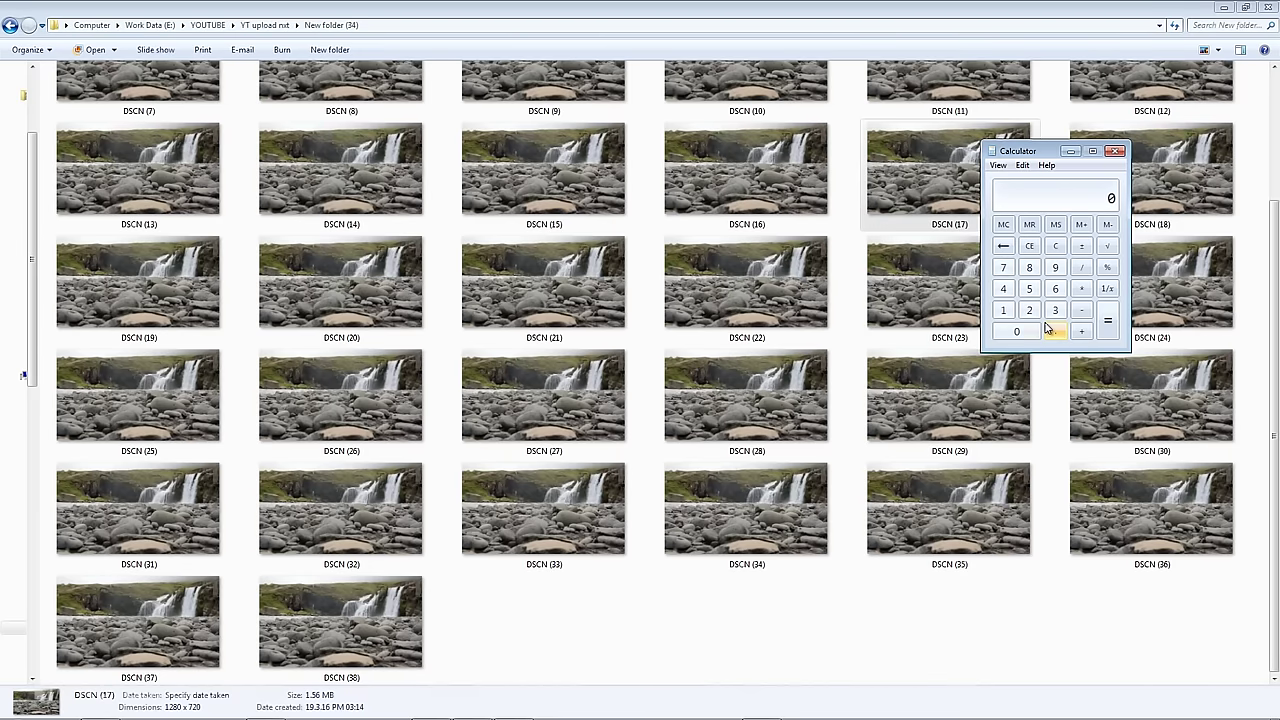
left_click(1003, 310)
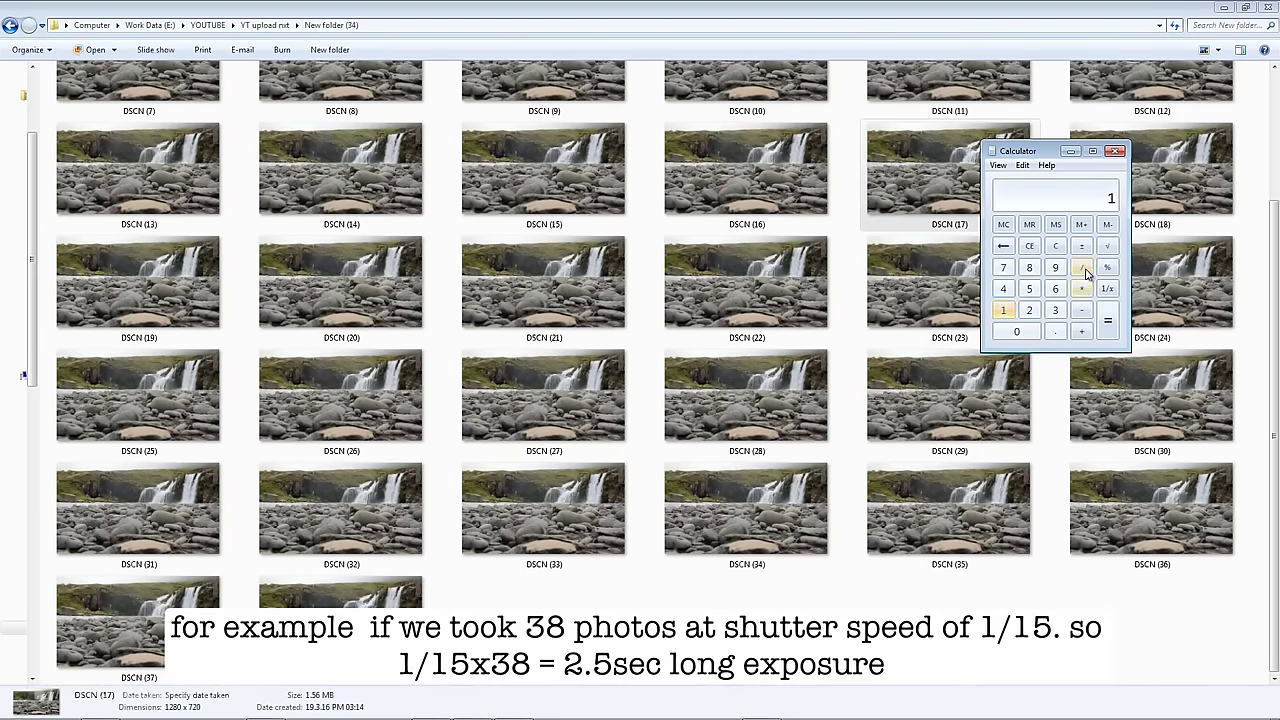
left_click(1081, 267)
left_click(1003, 310)
left_click(1029, 289)
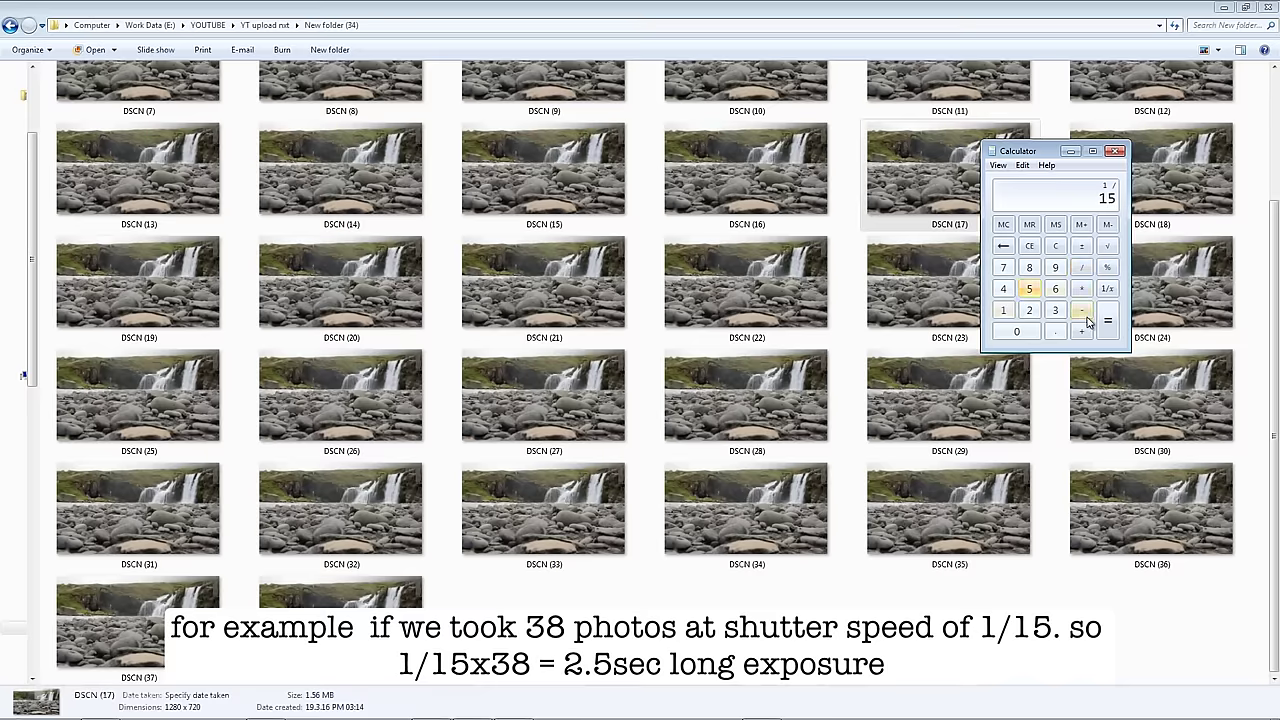
left_click(1108, 328)
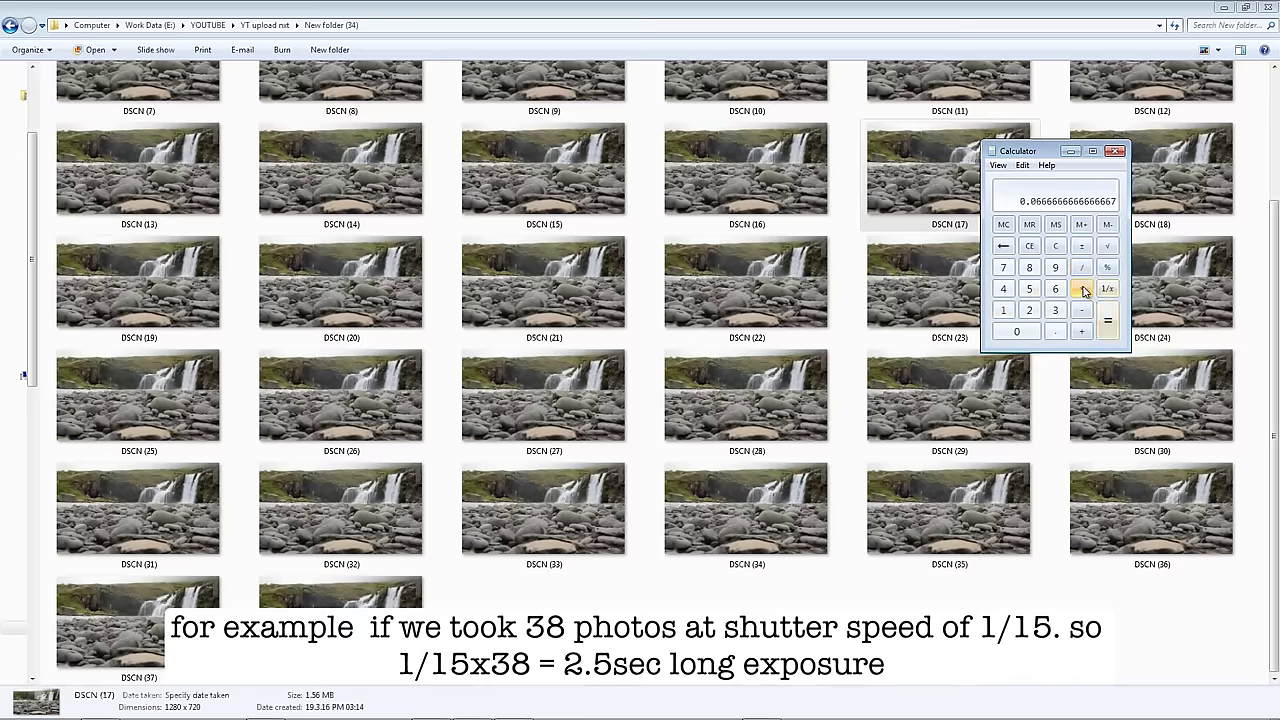
type("*38")
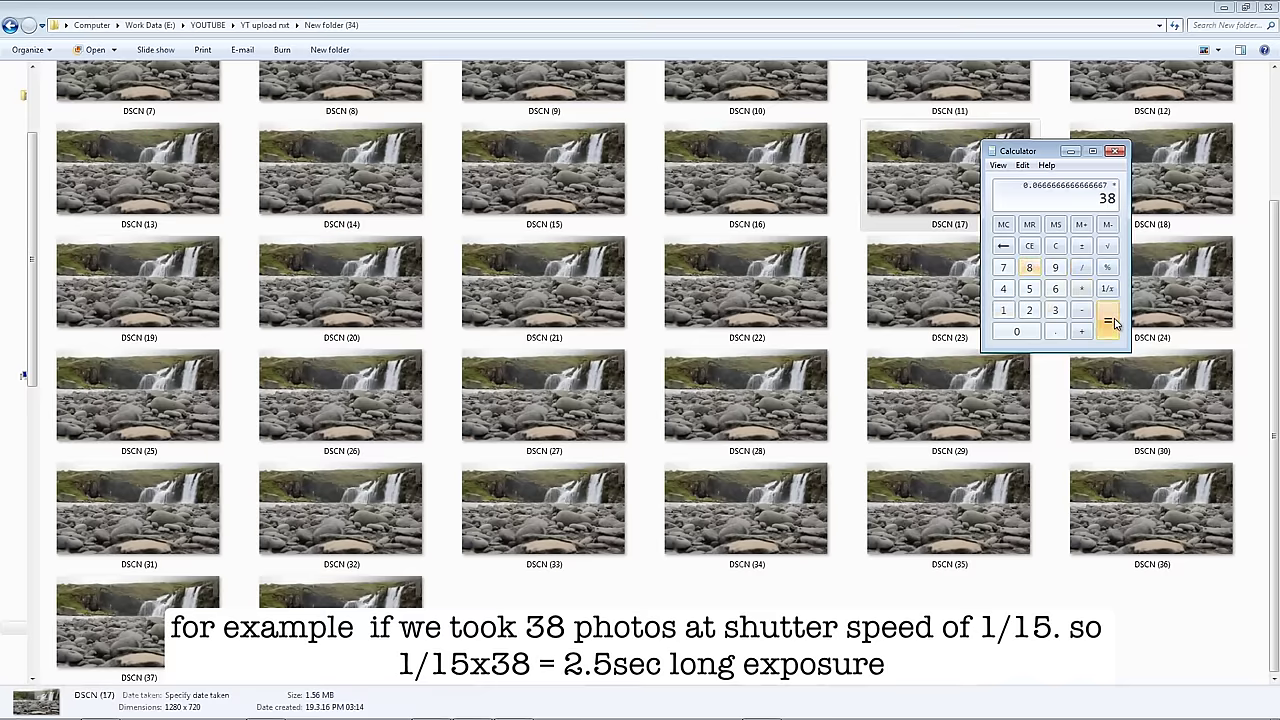
left_click(1107, 322)
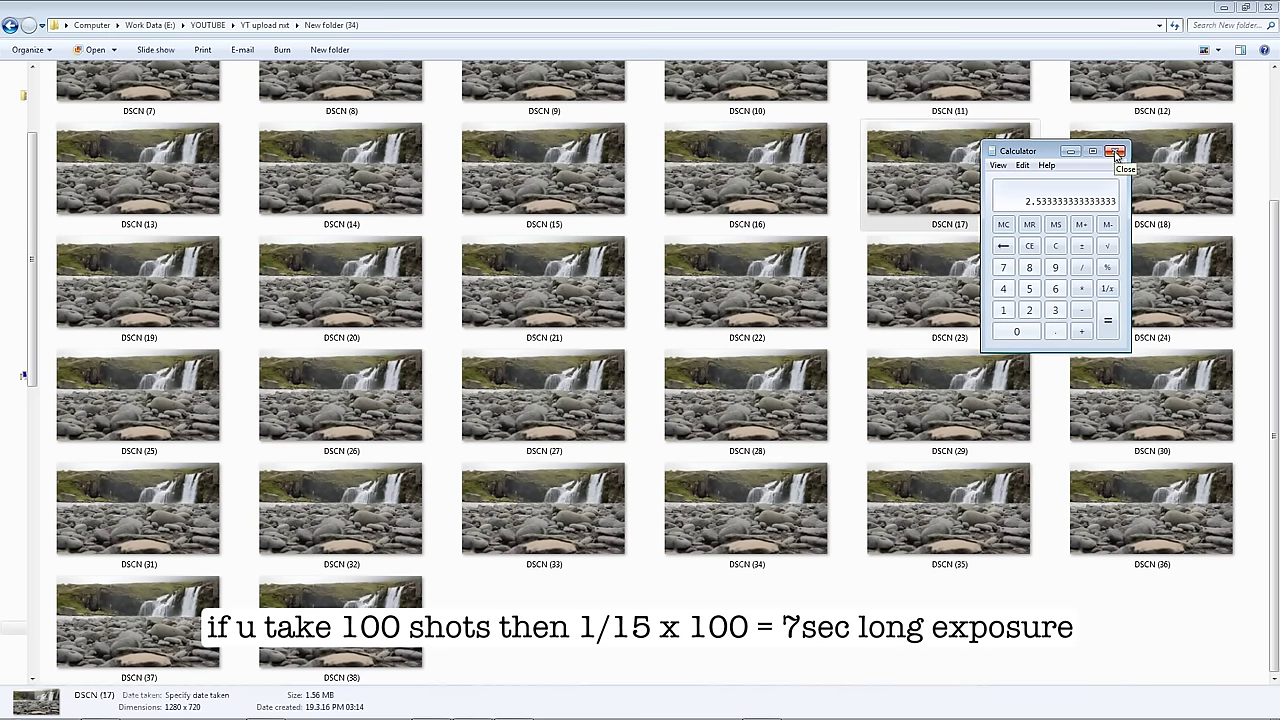
Close Calculator and select photo DSCN (21) in the folder
left_click(1116, 153)
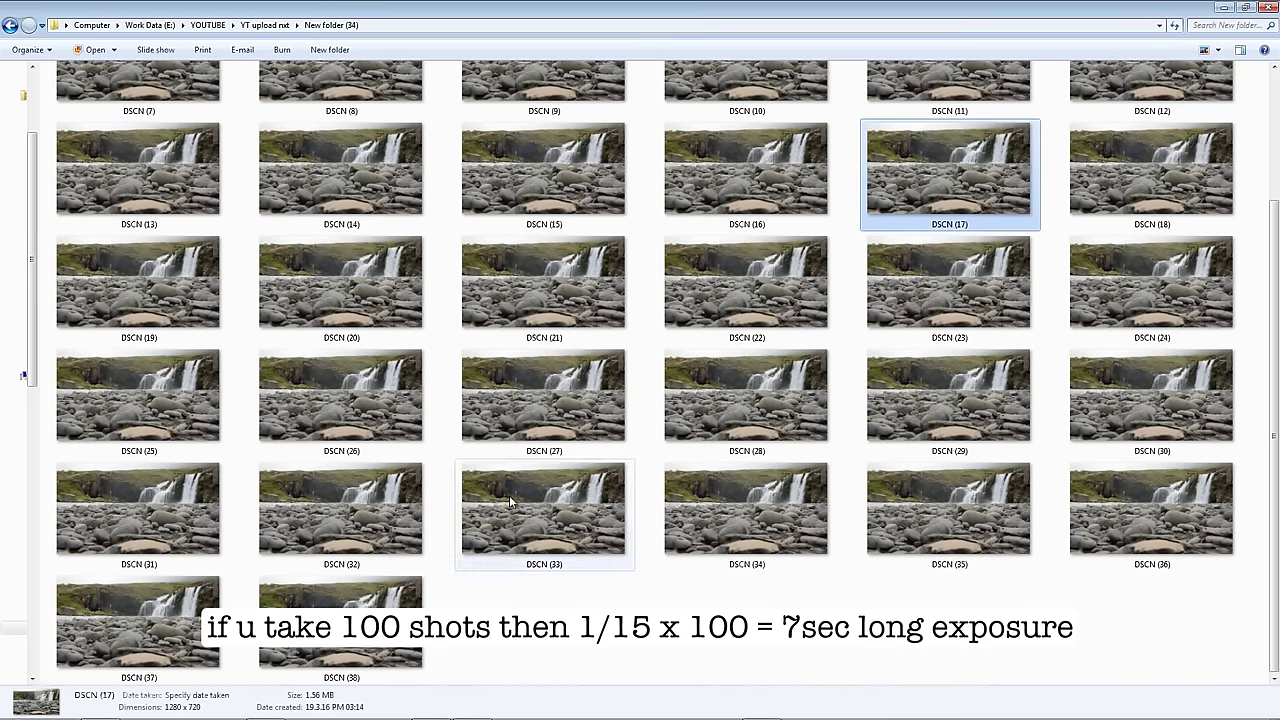
scroll(512, 505, "up", 3)
left_click(535, 463)
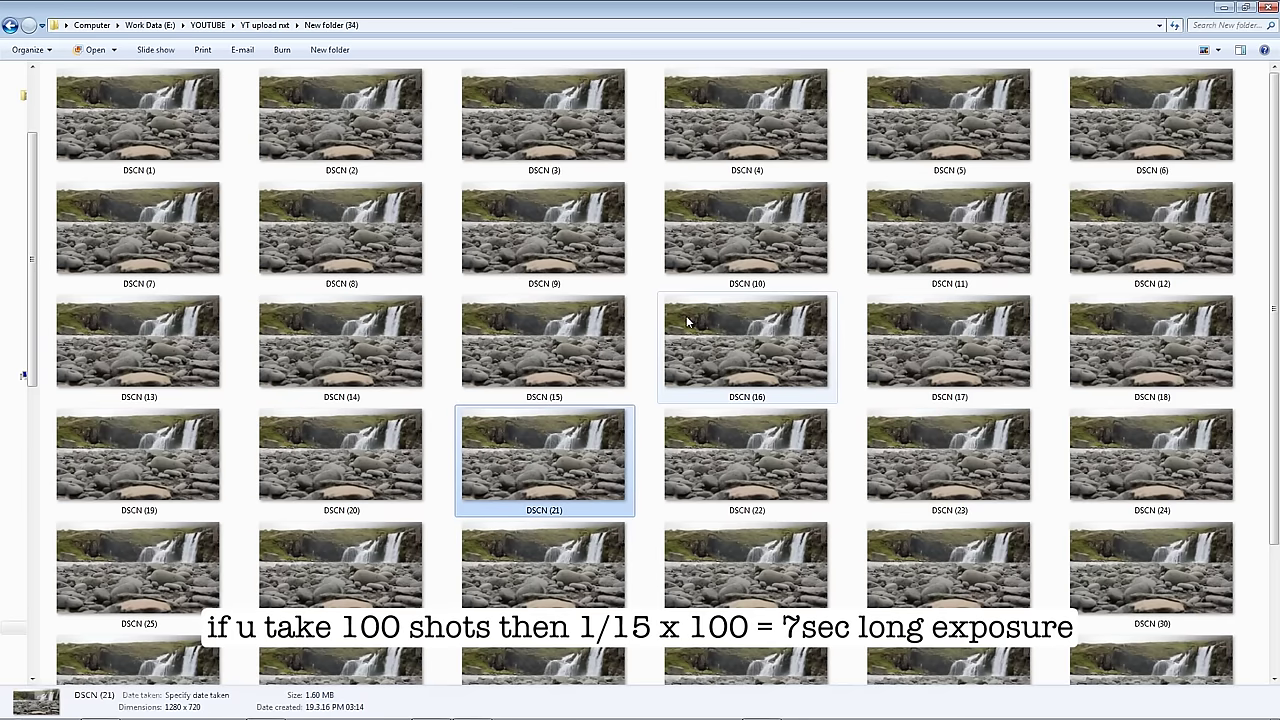
Start loading files into a layer stack and pick all 38 DSCN waterfall photos
scroll(692, 420, "down", 3)
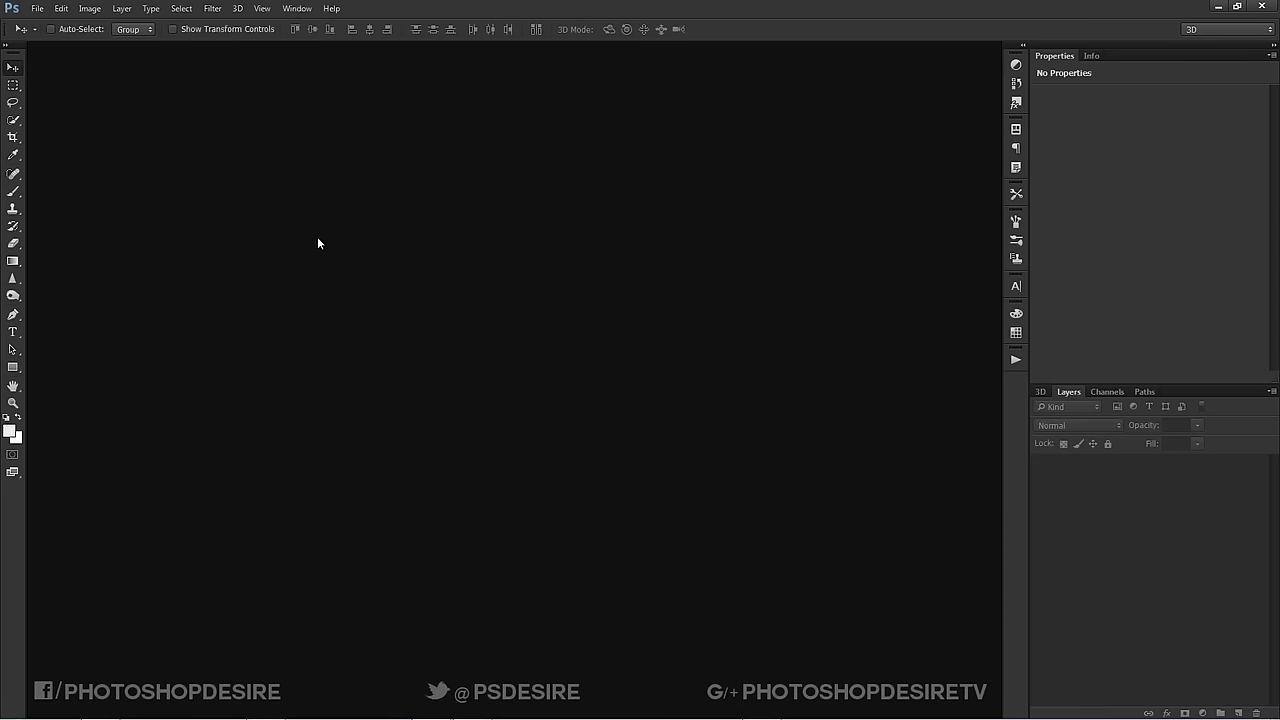
left_click(37, 10)
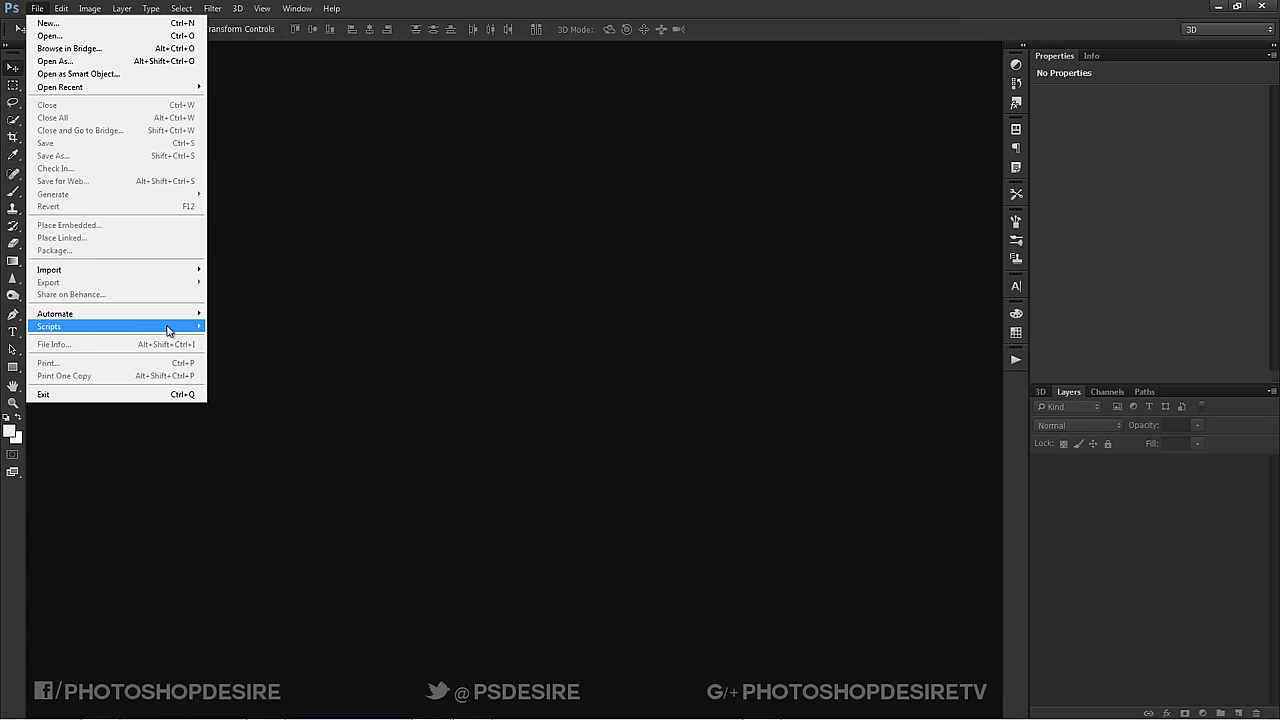
mouse_move(49, 326)
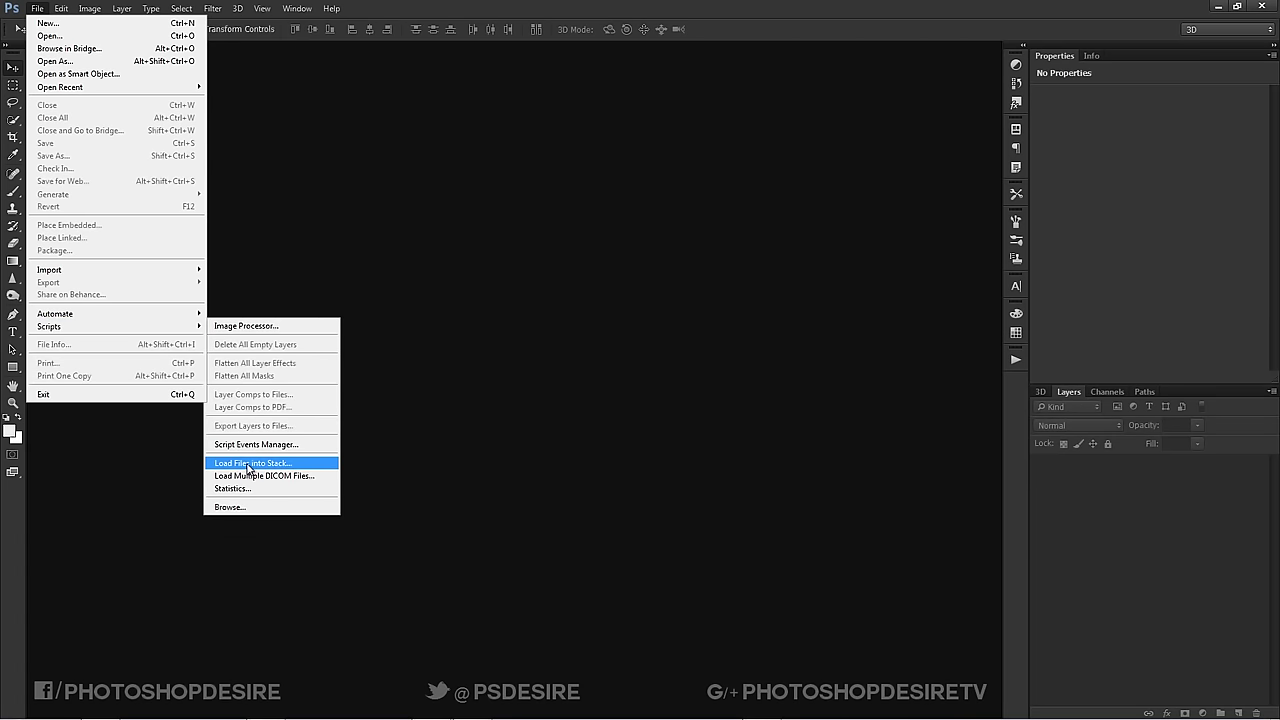
left_click(252, 463)
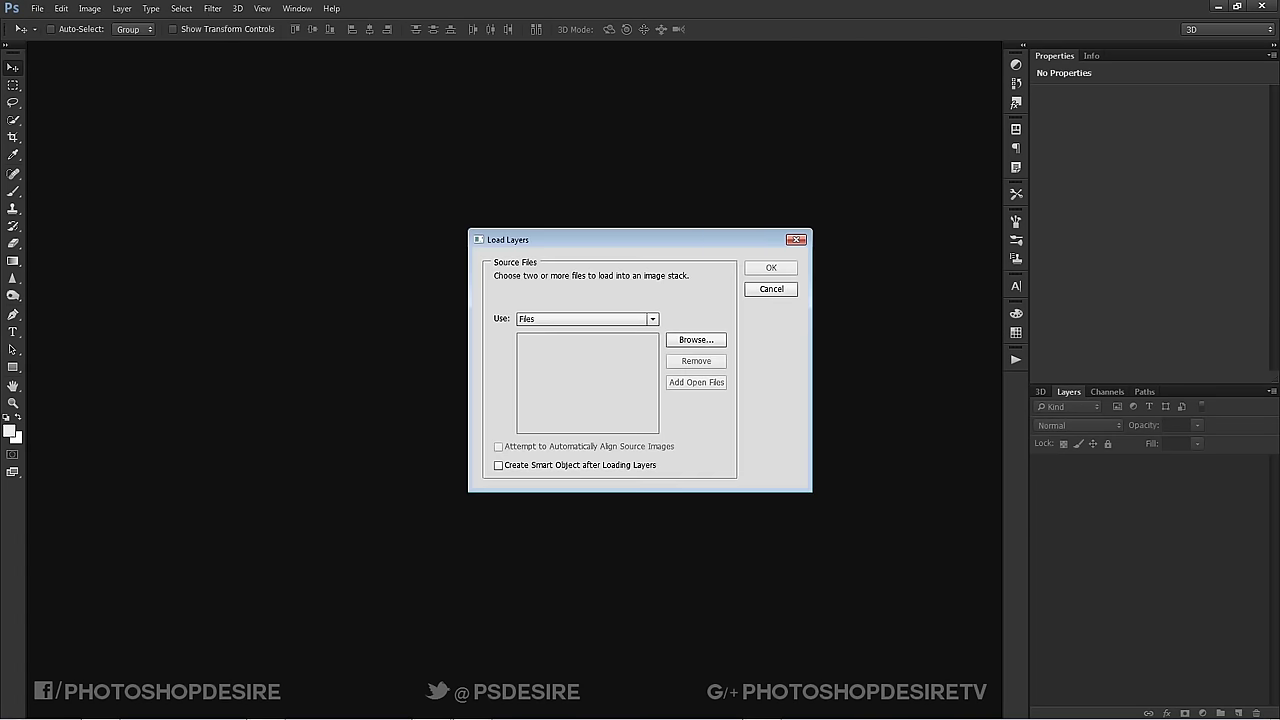
left_click(701, 340)
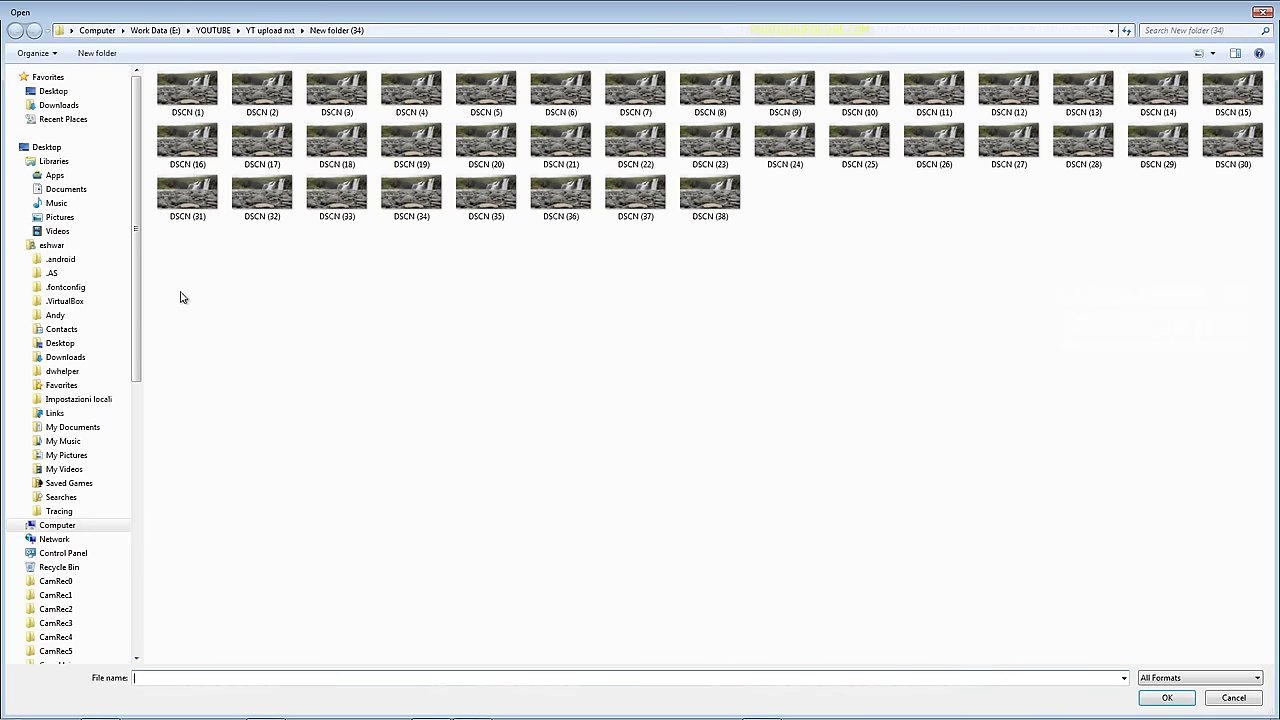
left_click_drag(181, 295, 1266, 80)
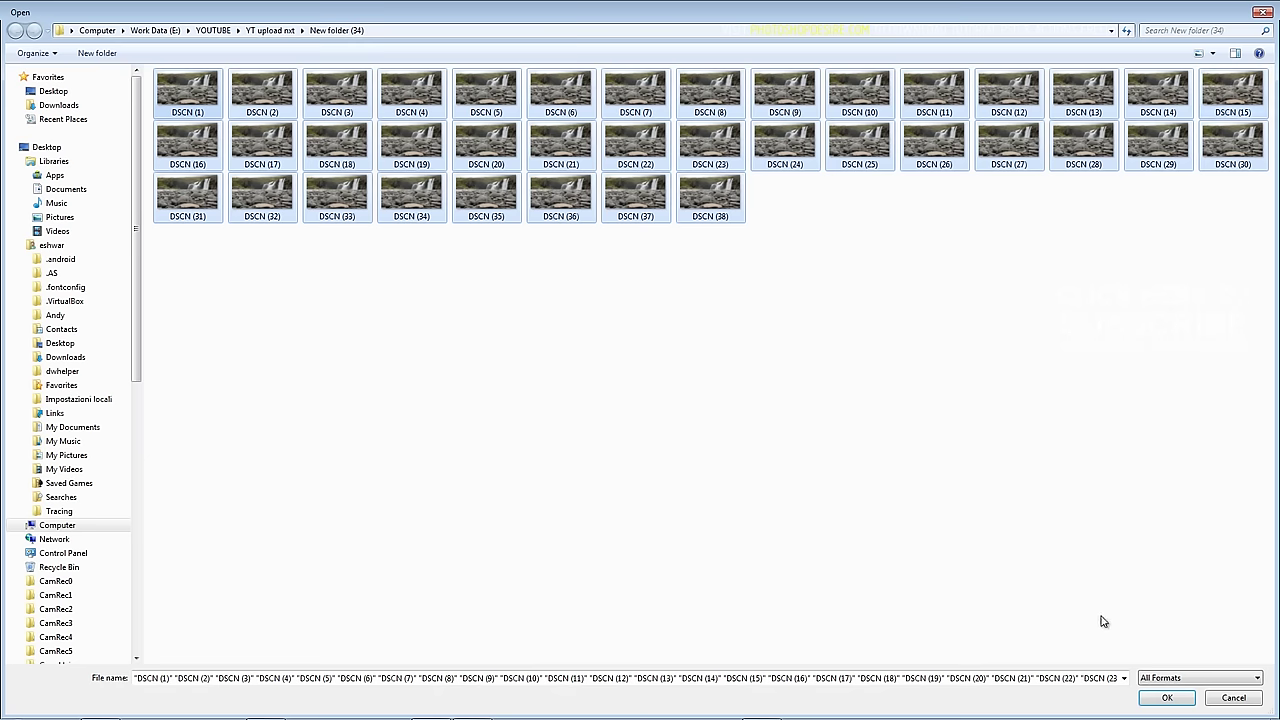
left_click(1166, 697)
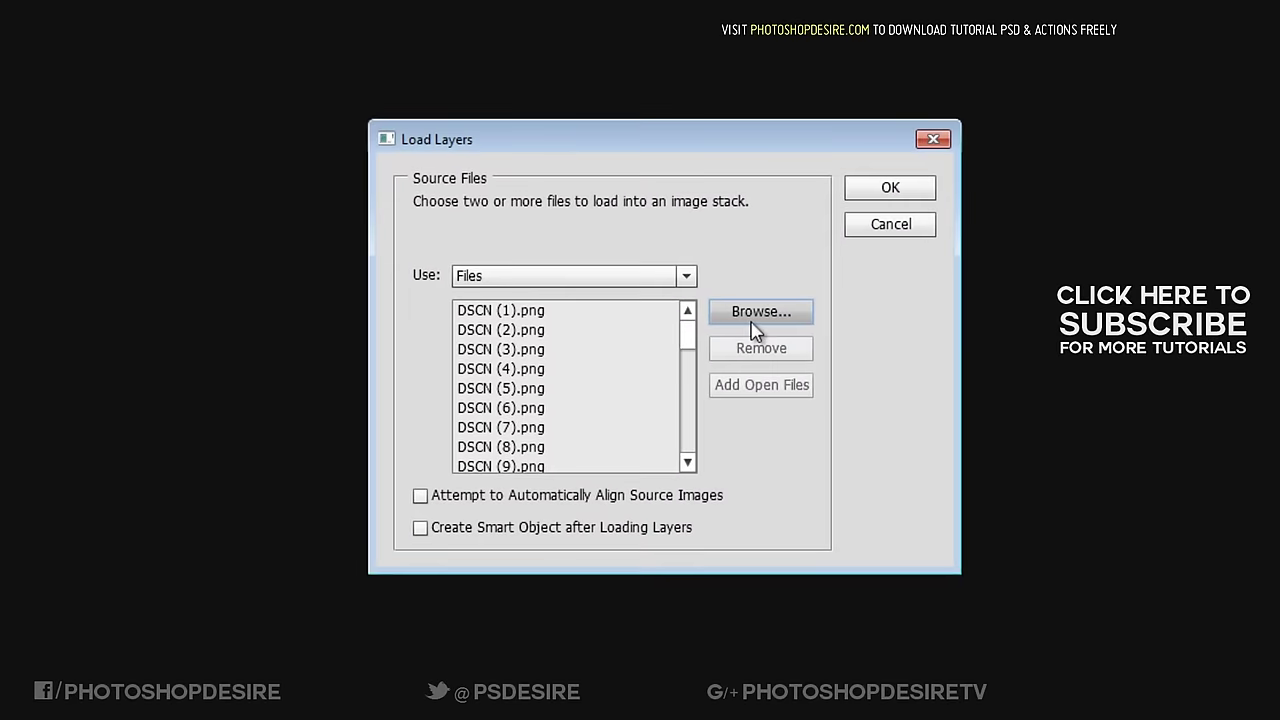
Leave auto-align off, enable Create Smart Object after Loading Layers, and load the stack
left_click(436, 501)
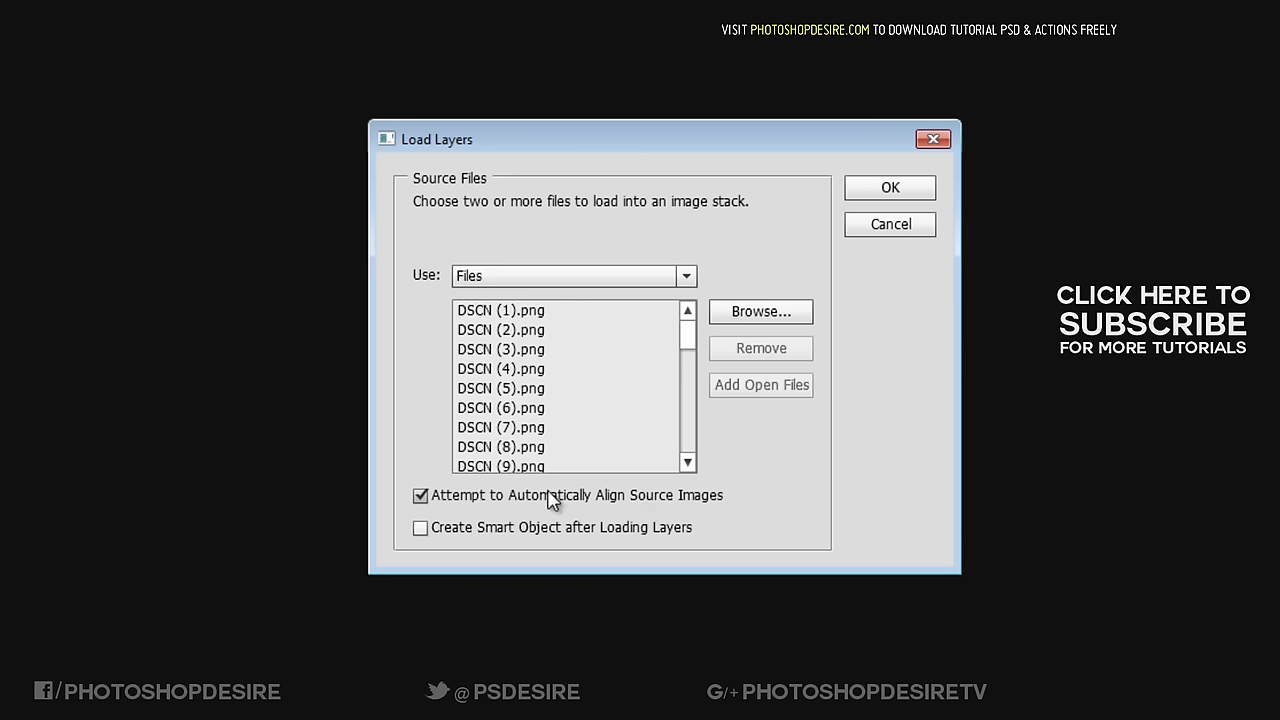
left_click(421, 496)
left_click(512, 522)
left_click(920, 186)
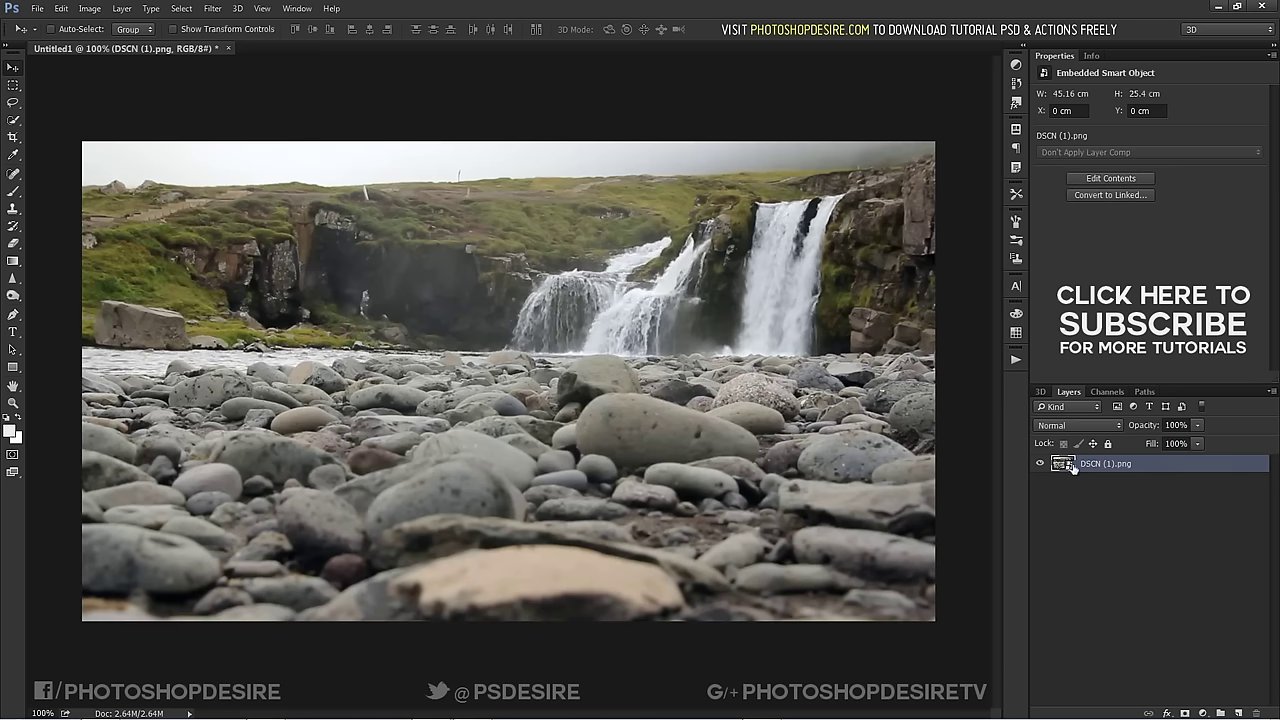
Open the smart object's .psb, scroll through its 38 frame layers, then close it
left_click_drag(1071, 466, 812, 371)
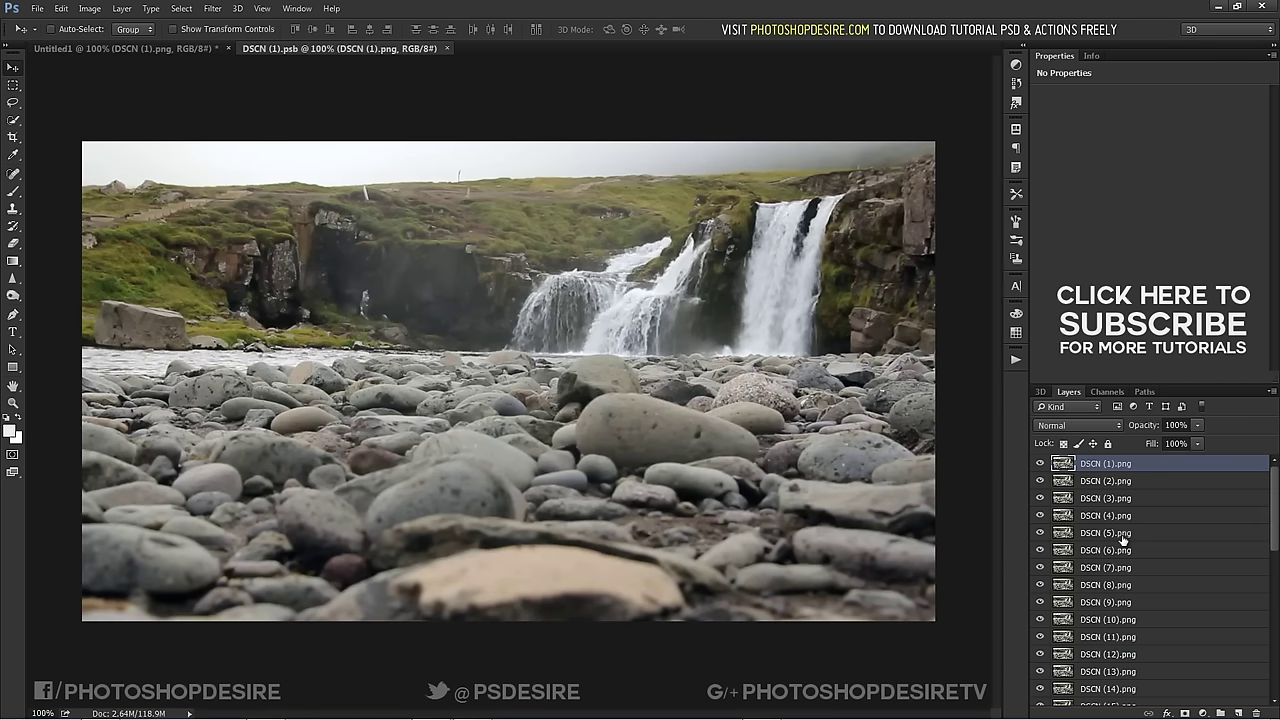
scroll(1116, 545, "down", 3)
scroll(1116, 545, "down", 2)
scroll(1115, 551, "up", 3)
left_click(562, 387)
scroll(1158, 614, "down", 3)
scroll(1146, 603, "up", 3)
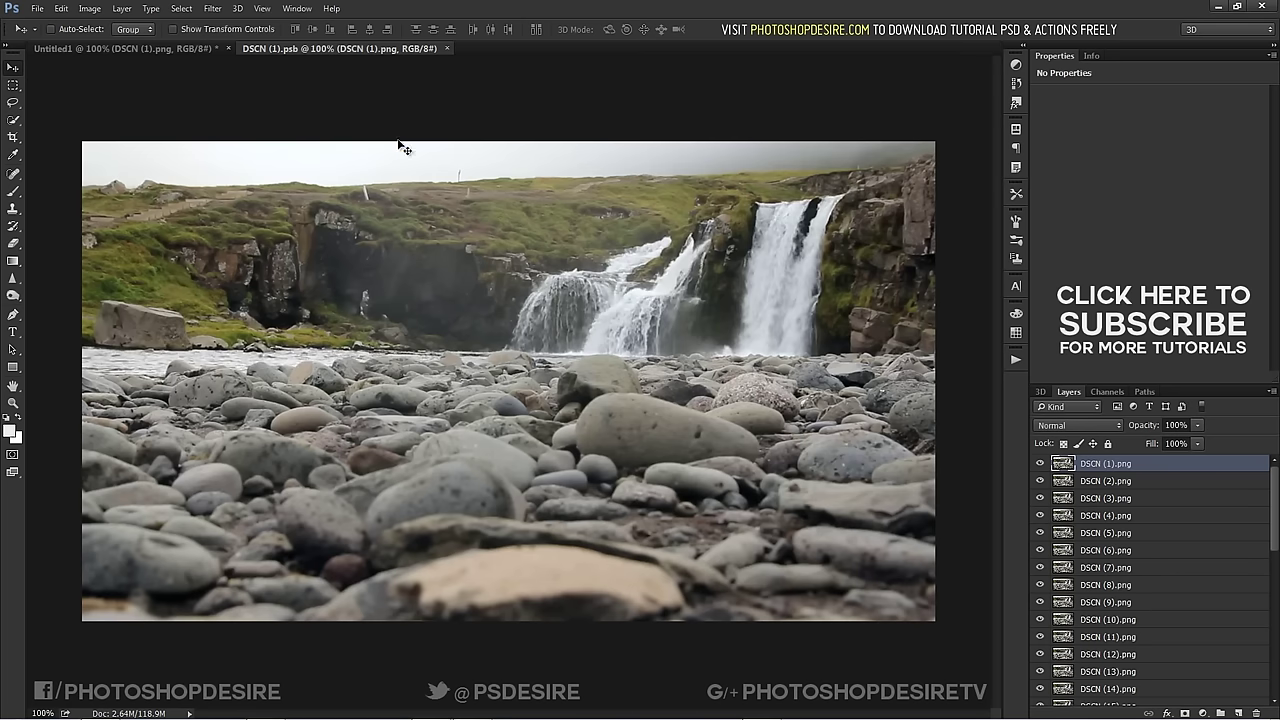
left_click(450, 48)
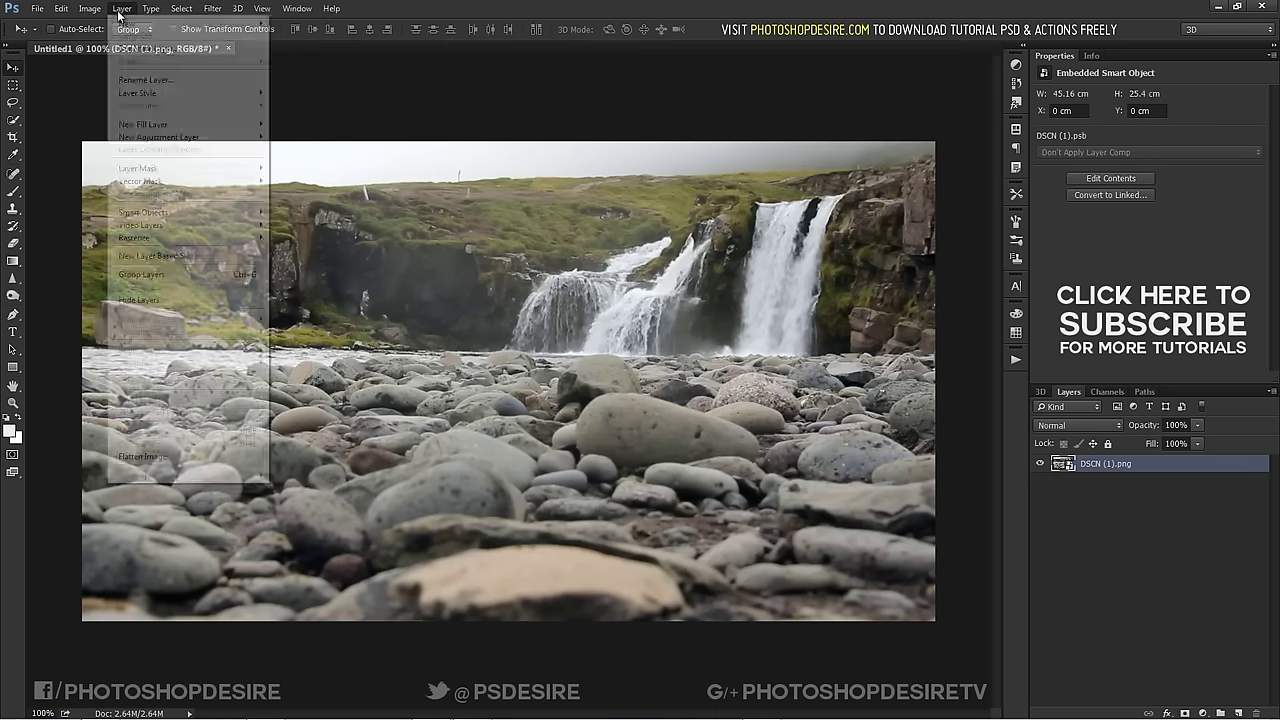
mouse_move(143, 212)
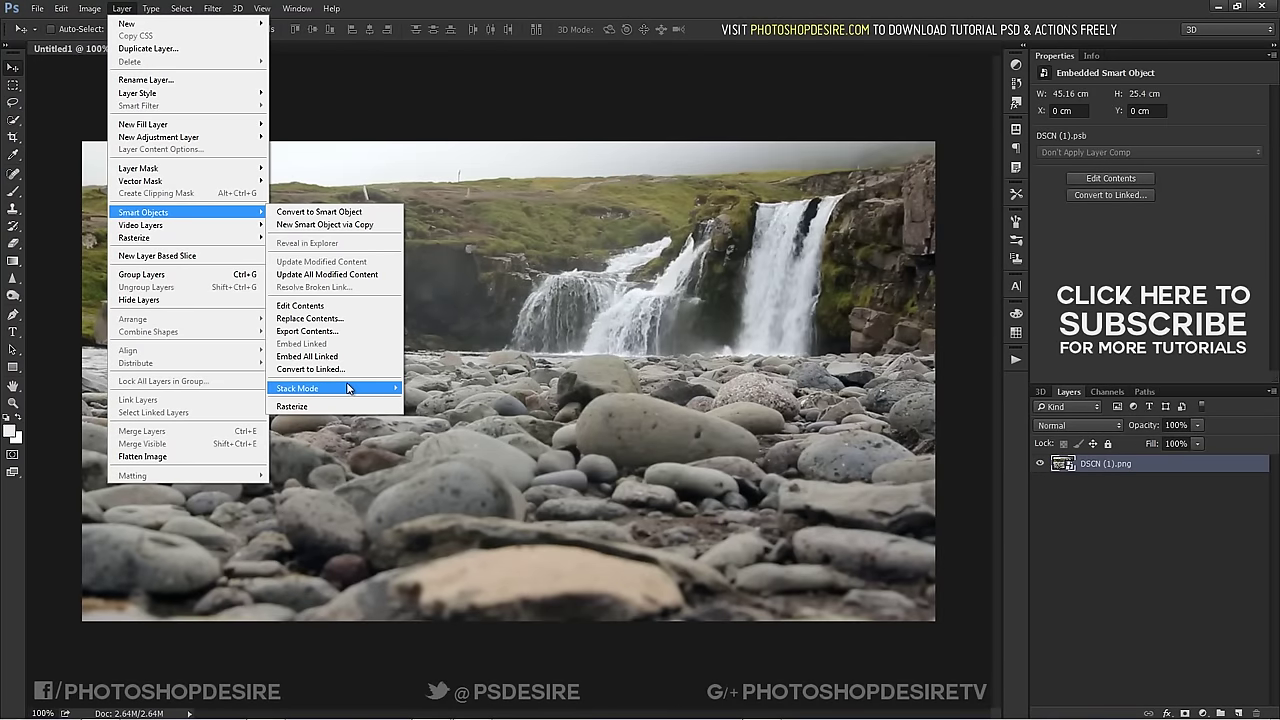
mouse_move(297, 388)
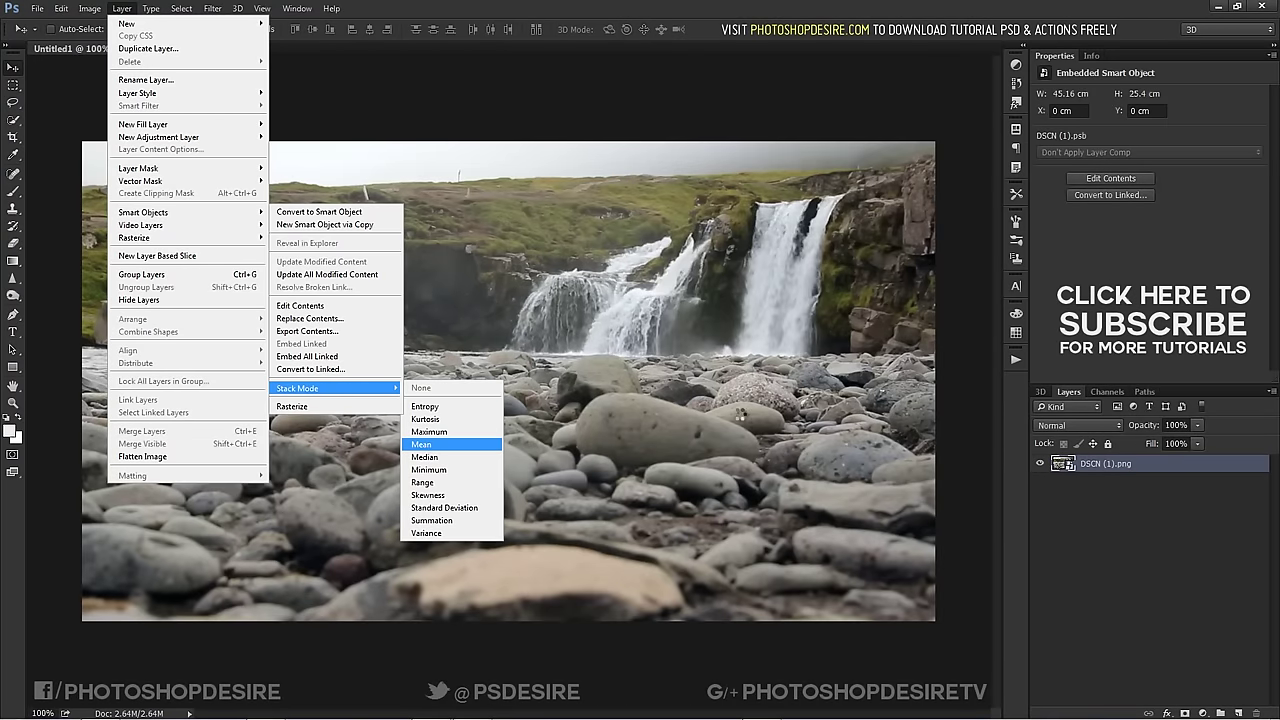
Set the smart object's stack mode to Mean for a silky waterfall
key("Return")
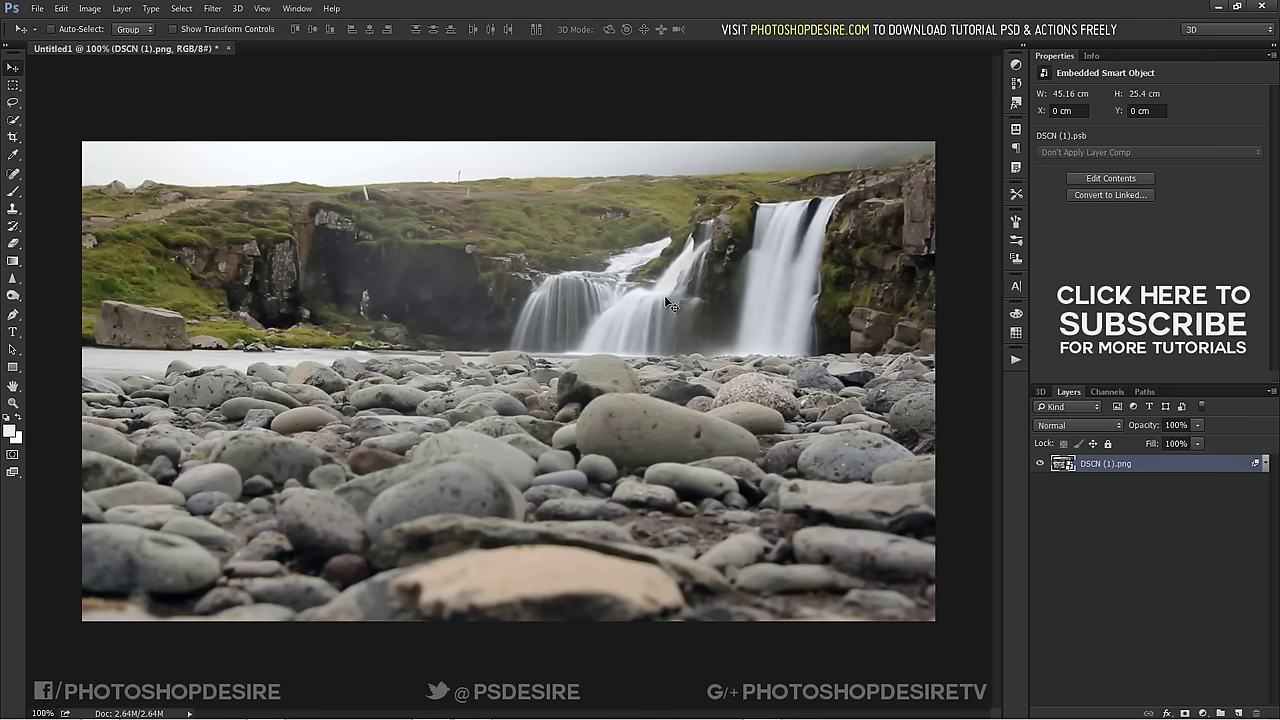
Convert the image to Lab Color without rasterizing the smart object
left_click(89, 10)
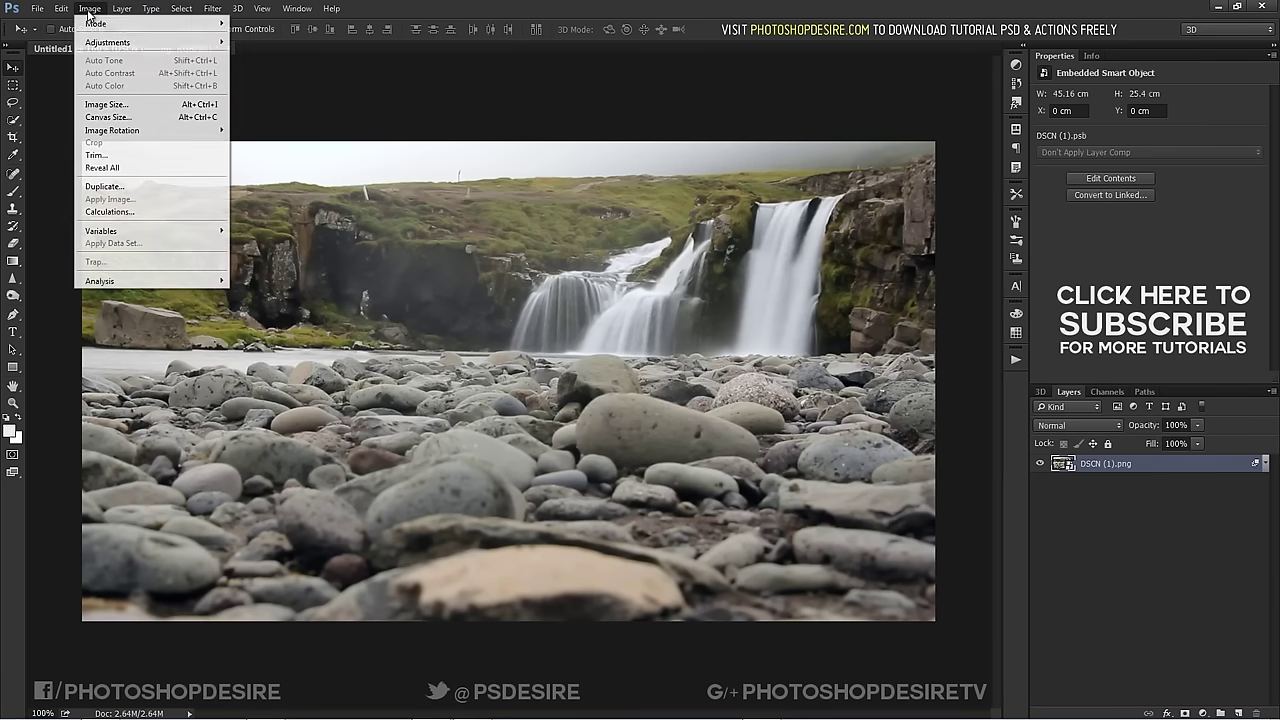
mouse_move(96, 23)
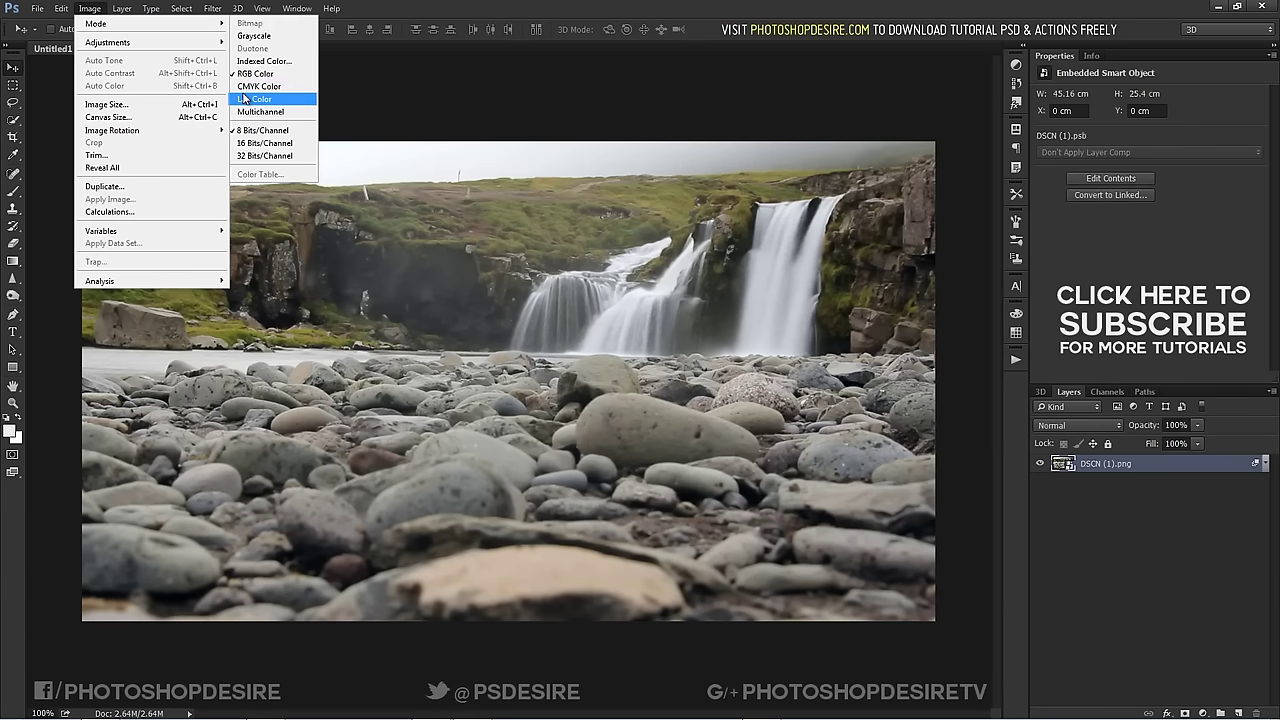
left_click(244, 98)
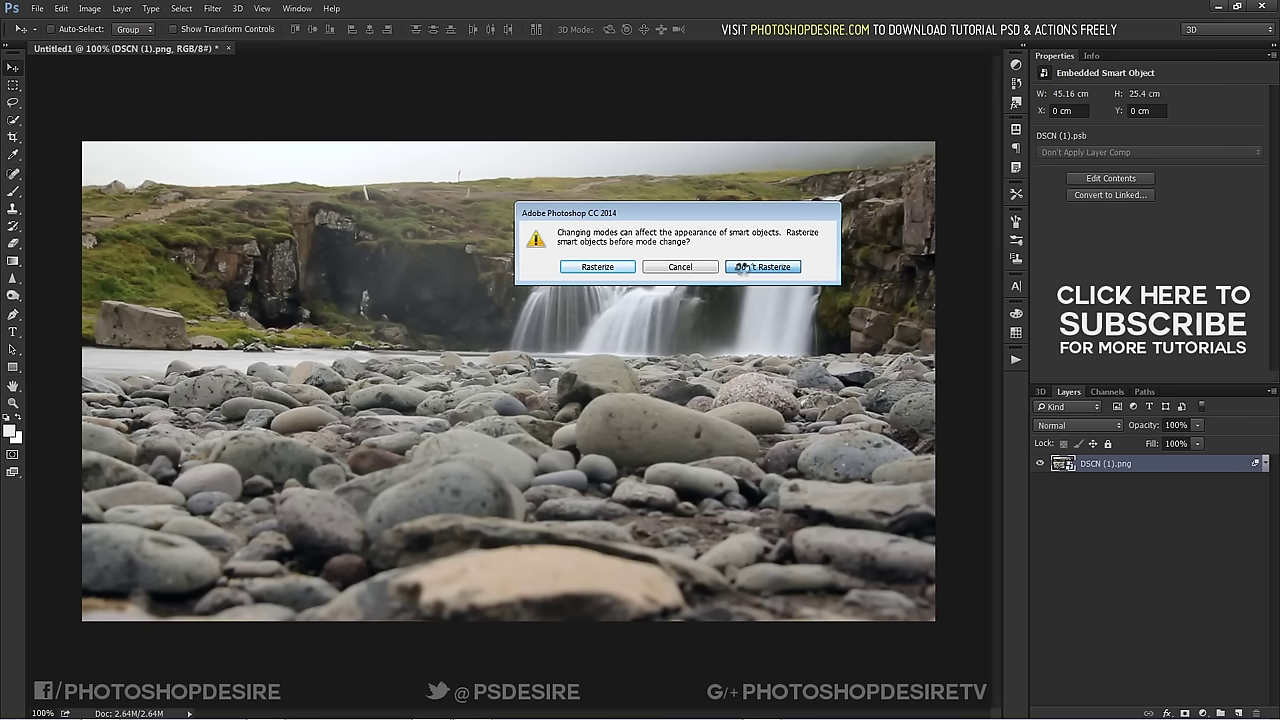
left_click(740, 268)
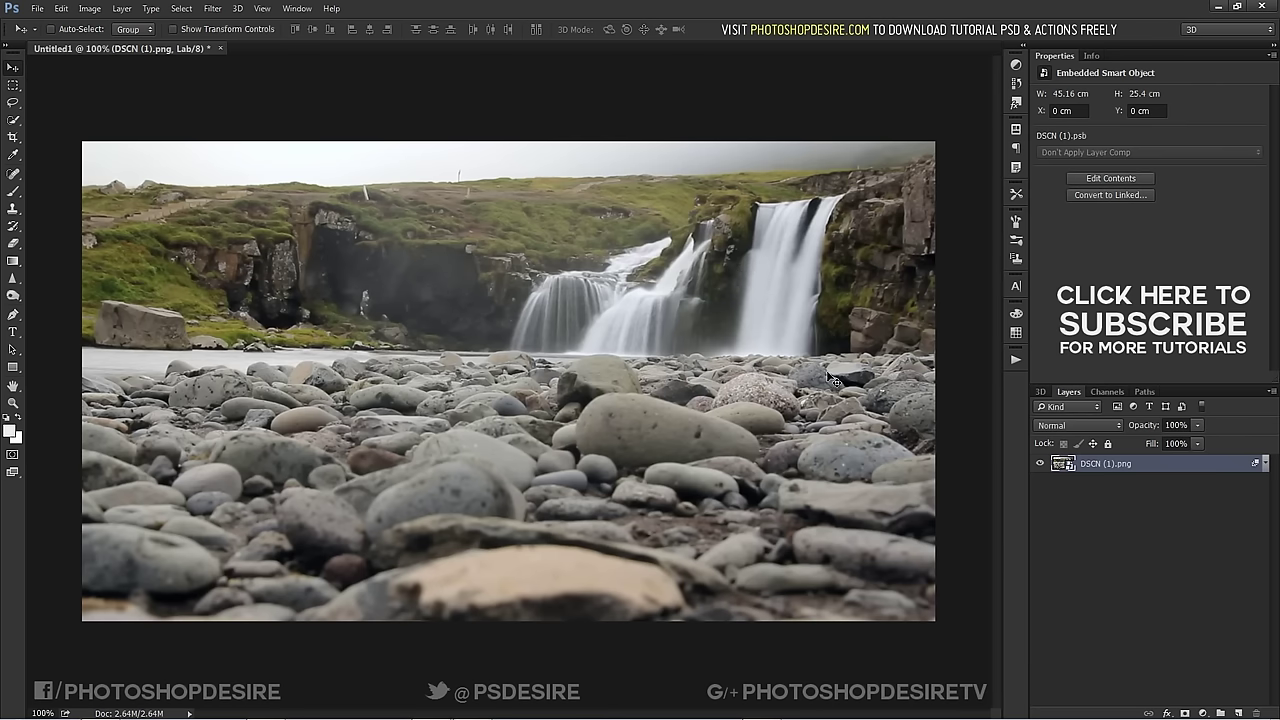
Add a Curves adjustment layer and pull the a-channel endpoints inward
left_click(1203, 713)
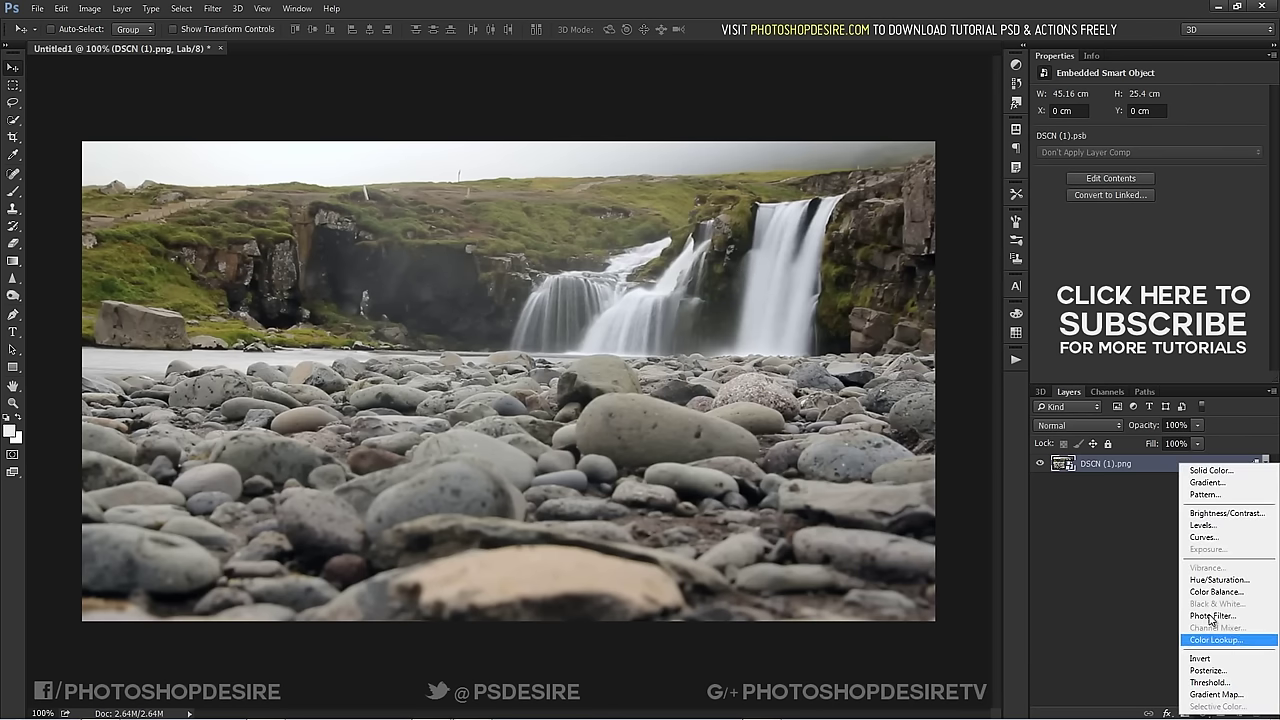
left_click(1196, 540)
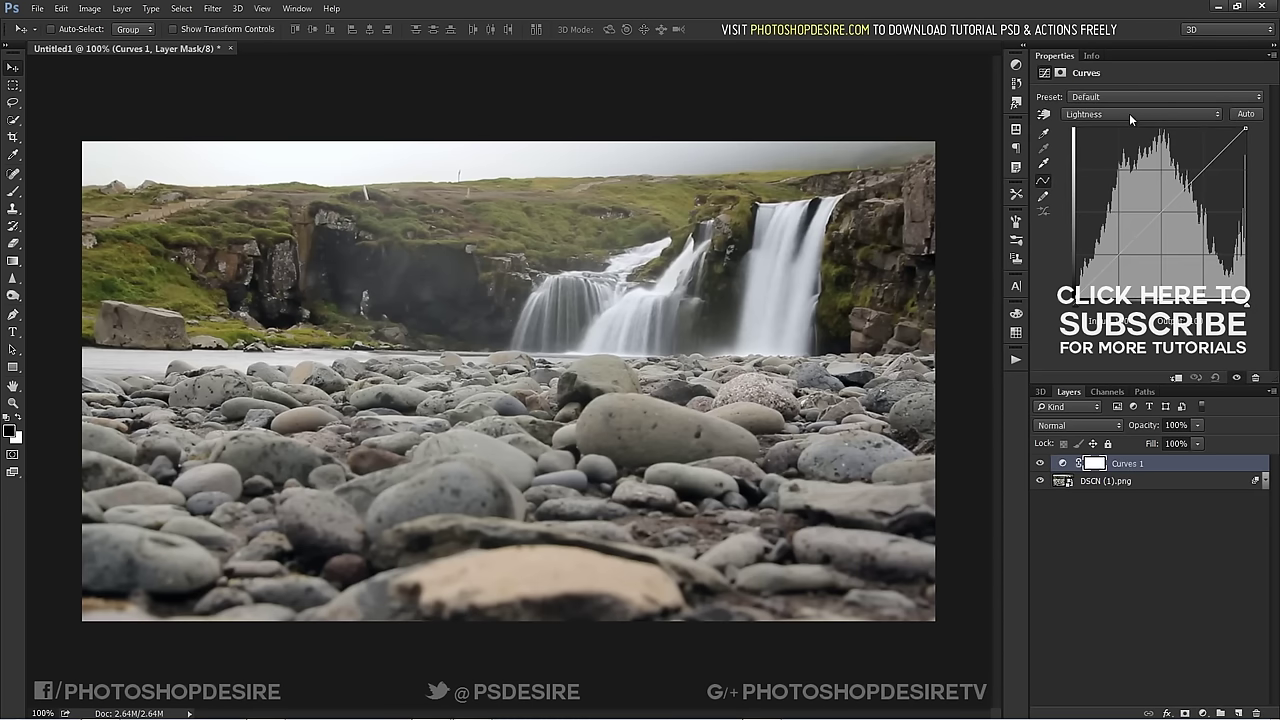
left_click(1133, 115)
left_click(1111, 138)
left_click_drag(1075, 290, 1120, 290)
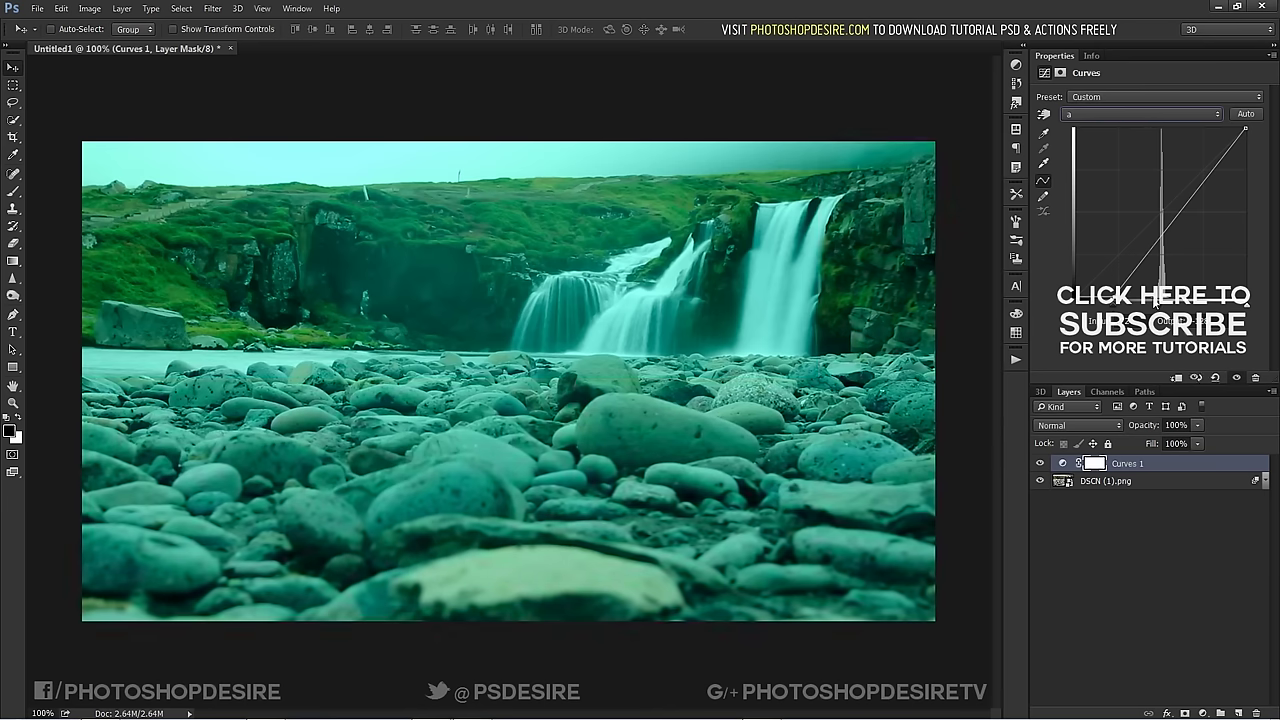
left_click_drag(1246, 310, 1209, 306)
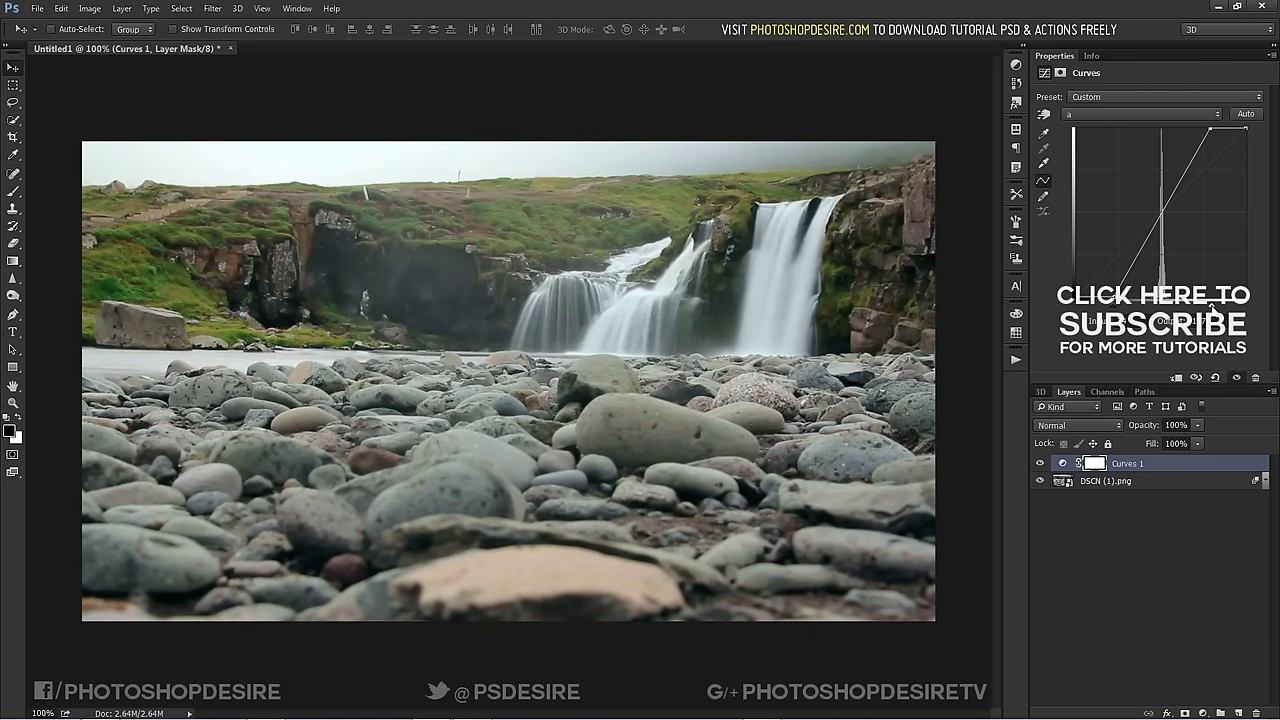
Pull the b-channel curve endpoints inward to steepen it
left_click(1079, 114)
left_click(1090, 149)
left_click_drag(1083, 310, 1116, 310)
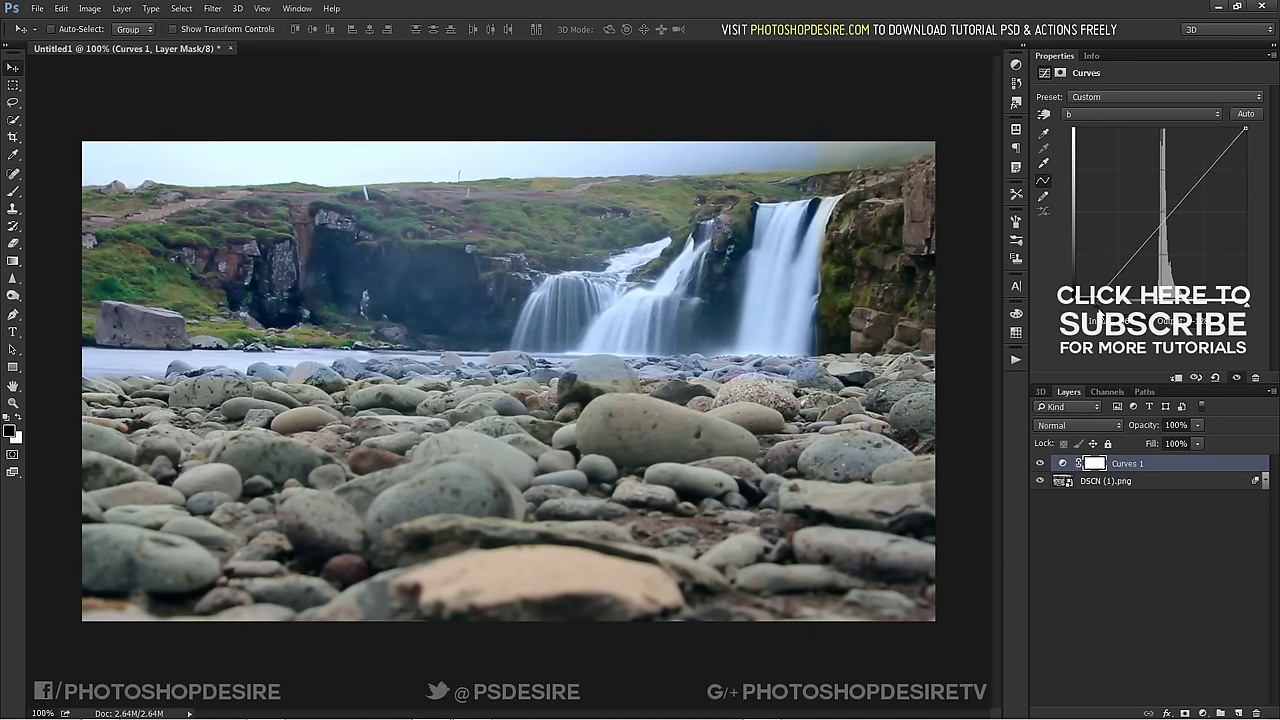
left_click_drag(1245, 310, 1213, 308)
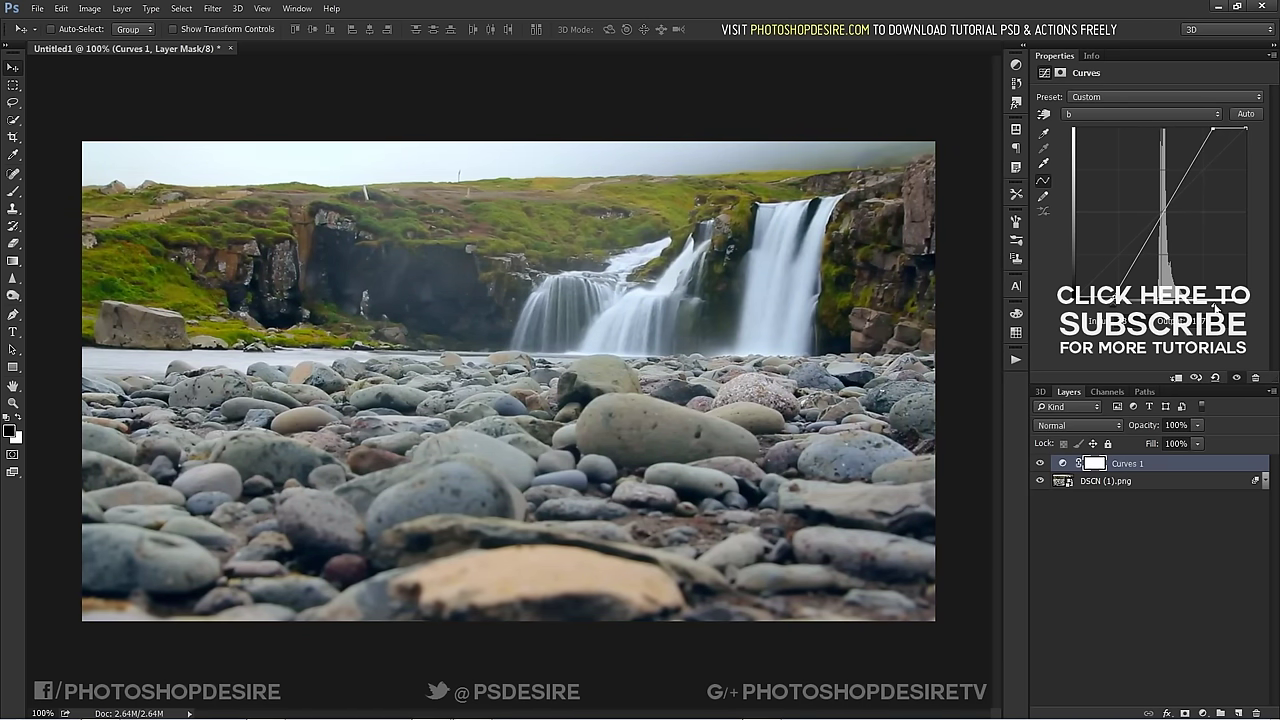
Fine-tune the a and b white points, then compare the image with Curves 1 off
left_click(1140, 114)
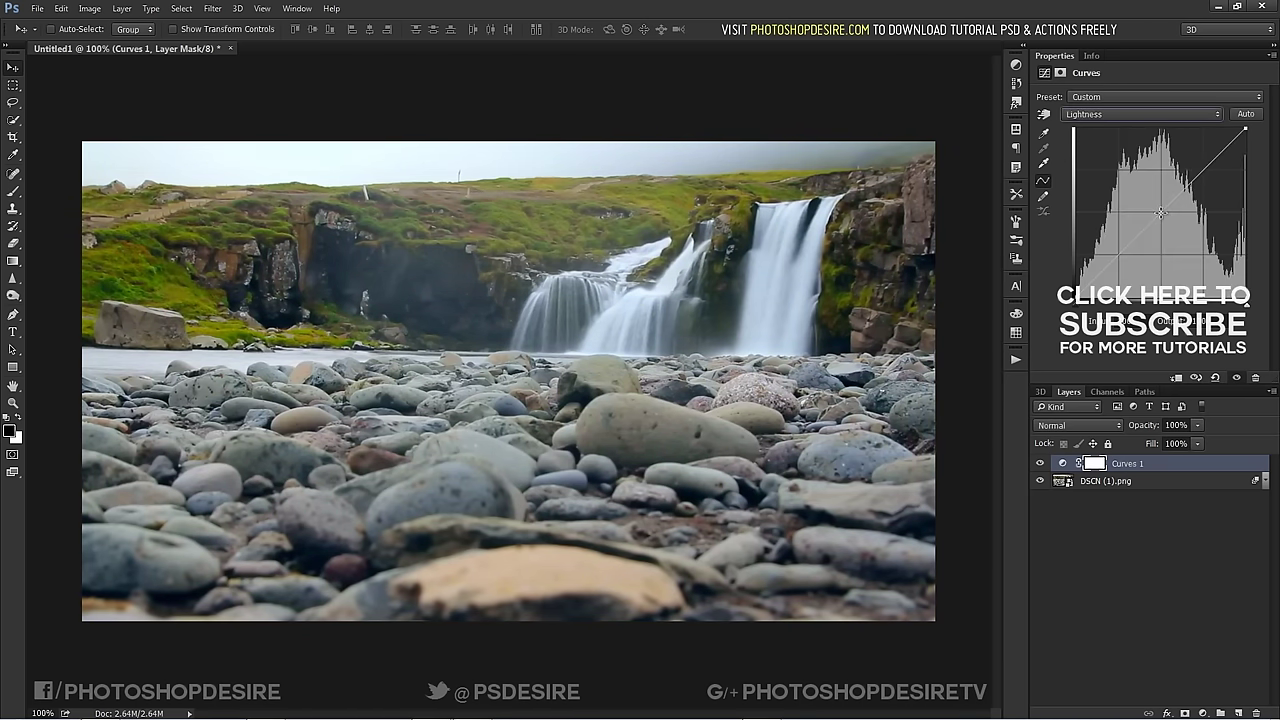
left_click_drag(1158, 210, 1159, 211)
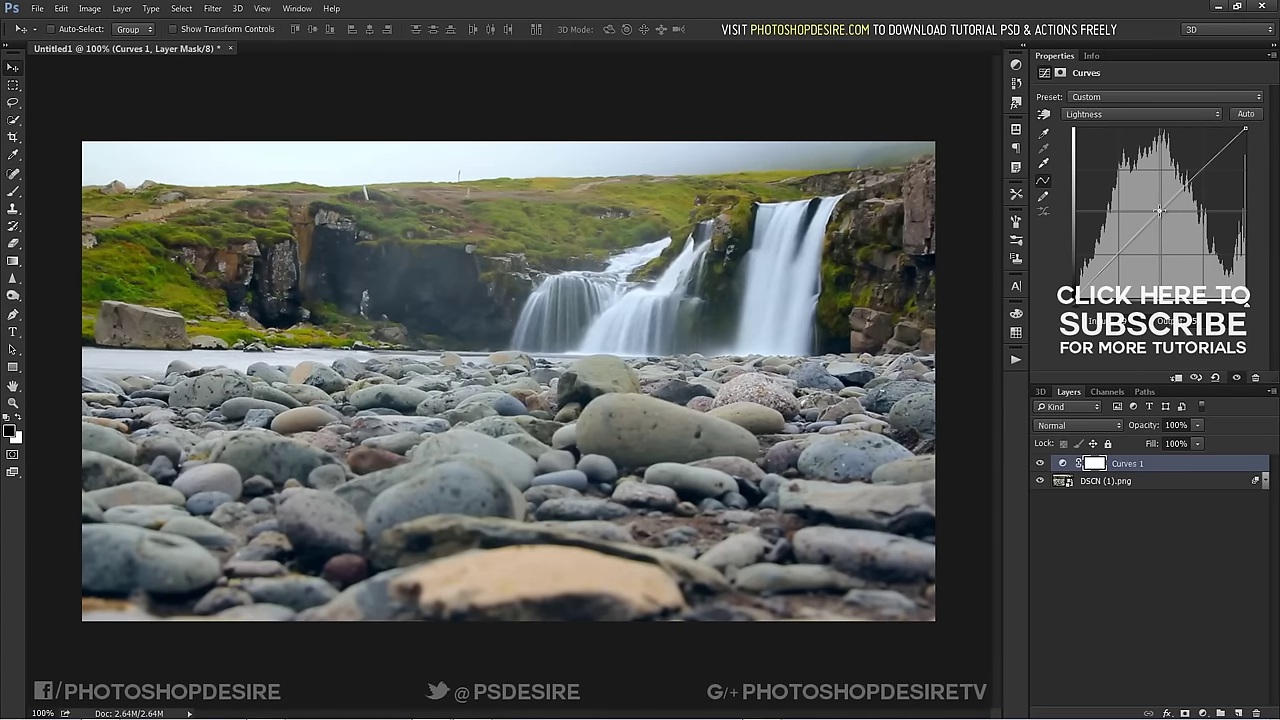
left_click(1112, 116)
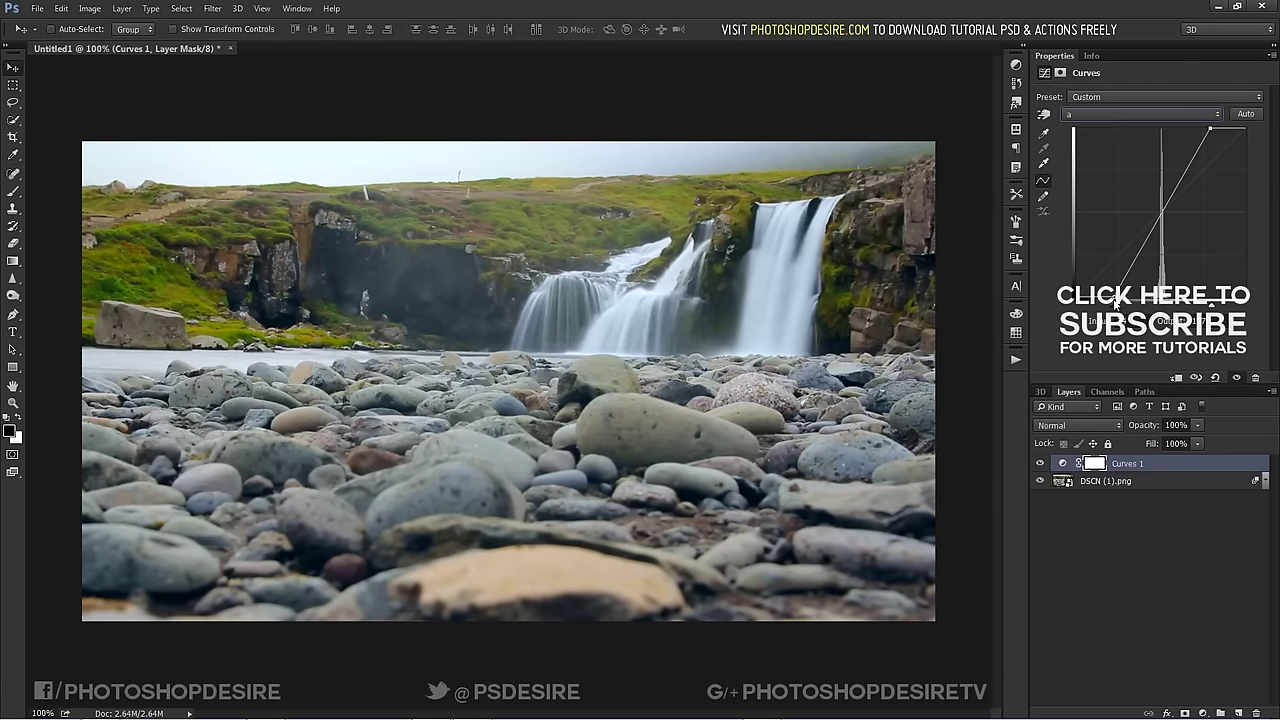
left_click_drag(1213, 310, 1208, 308)
left_click(1112, 116)
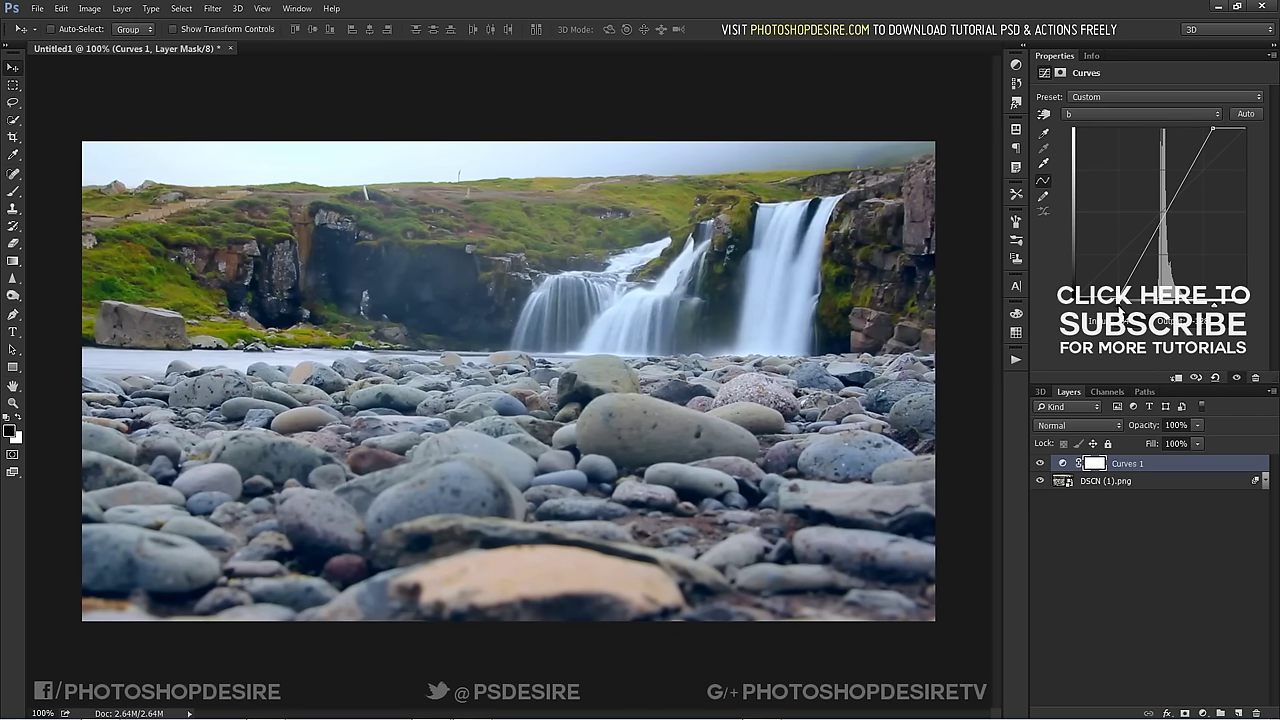
left_click_drag(1218, 312, 1214, 308)
left_click(1040, 463)
left_click(1055, 556)
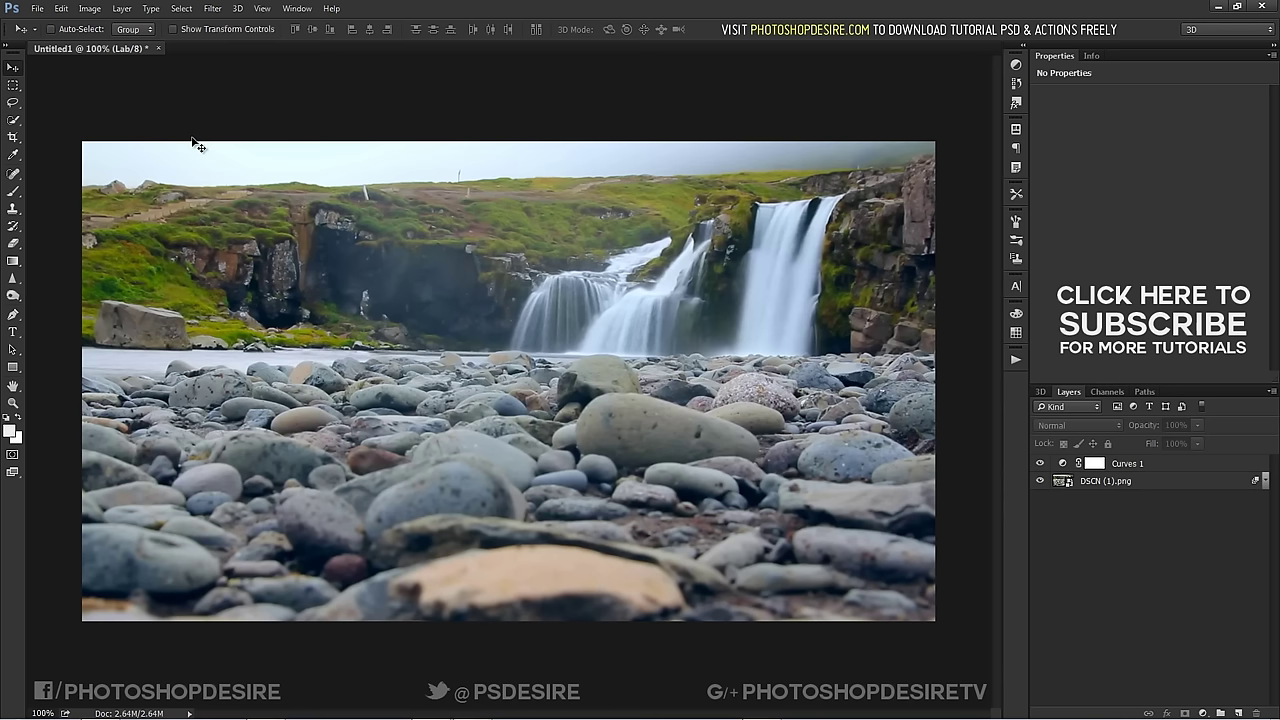